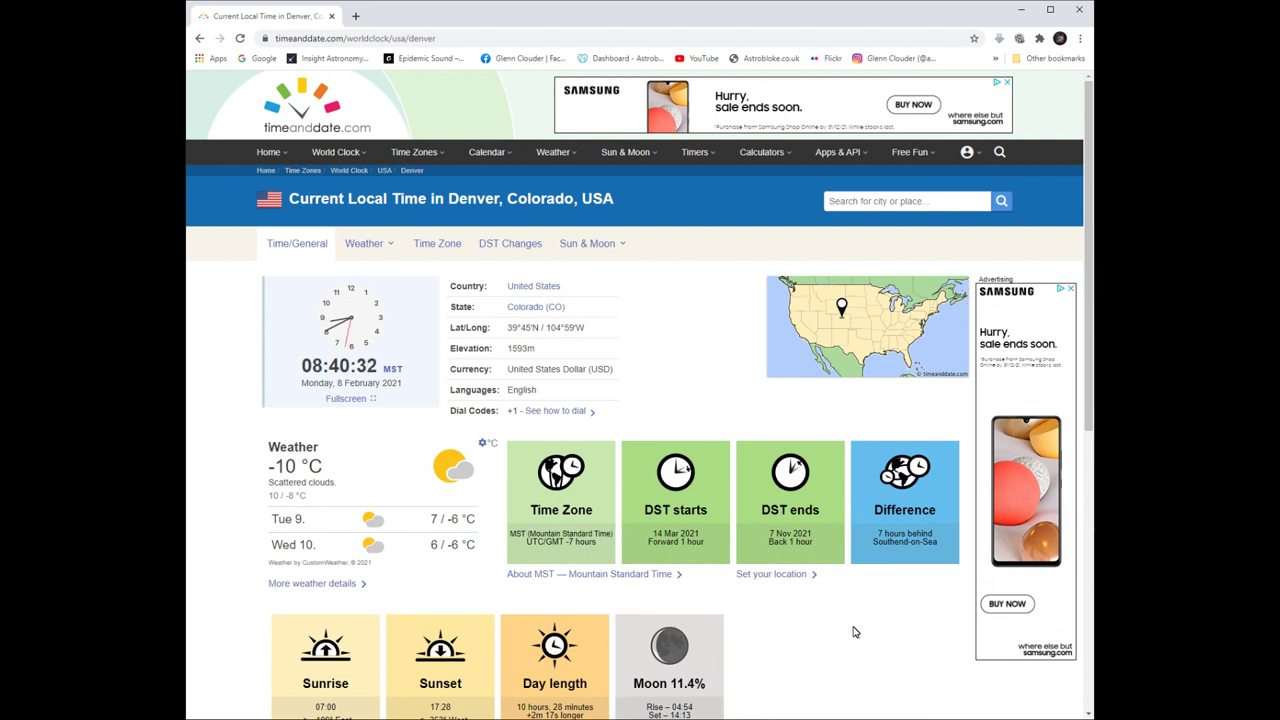
# - Open Denver's current weather page and scroll through its 48-hour forecast table
pyautogui.click(389, 247)
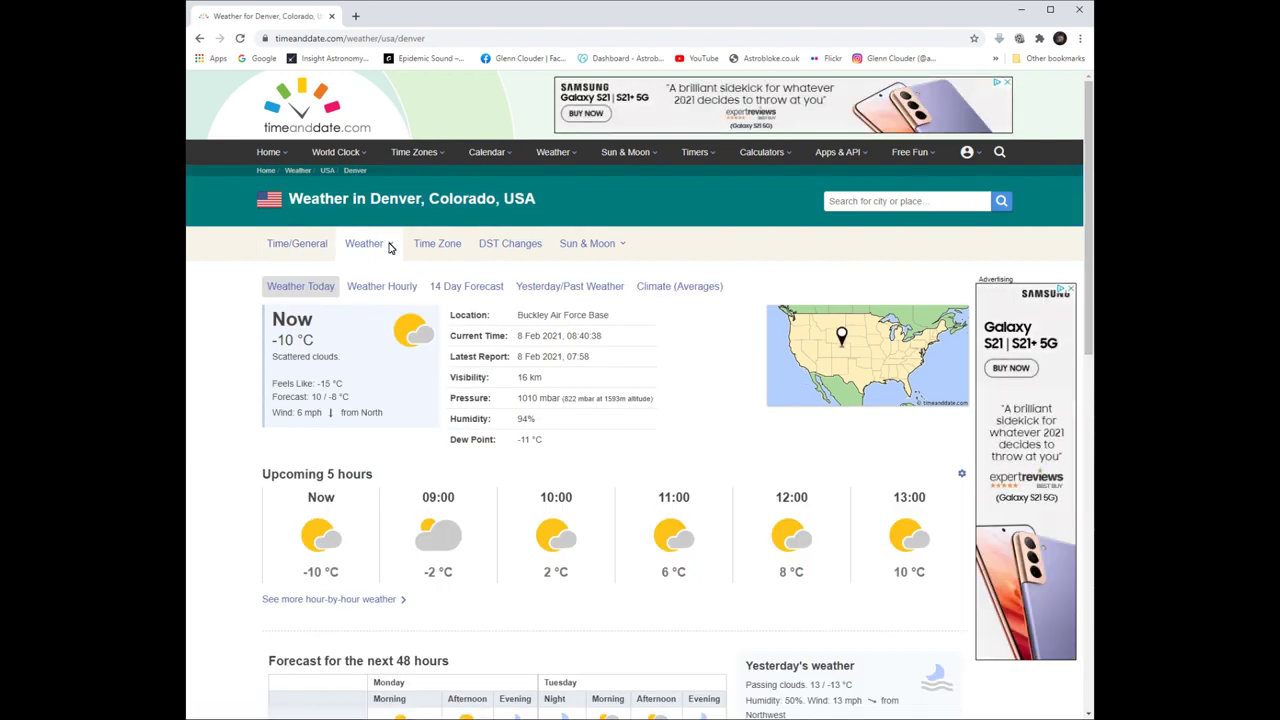
pyautogui.scroll(-2, 520, 470)
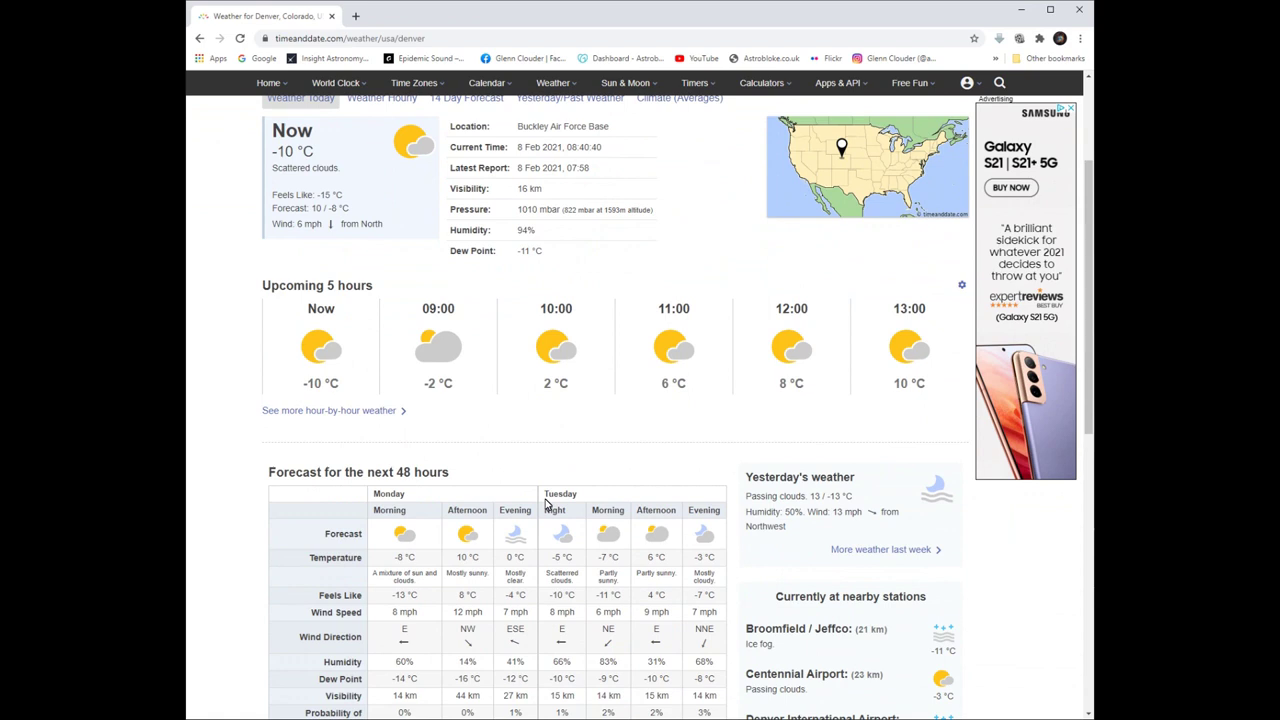
pyautogui.scroll(-1, 547, 505)
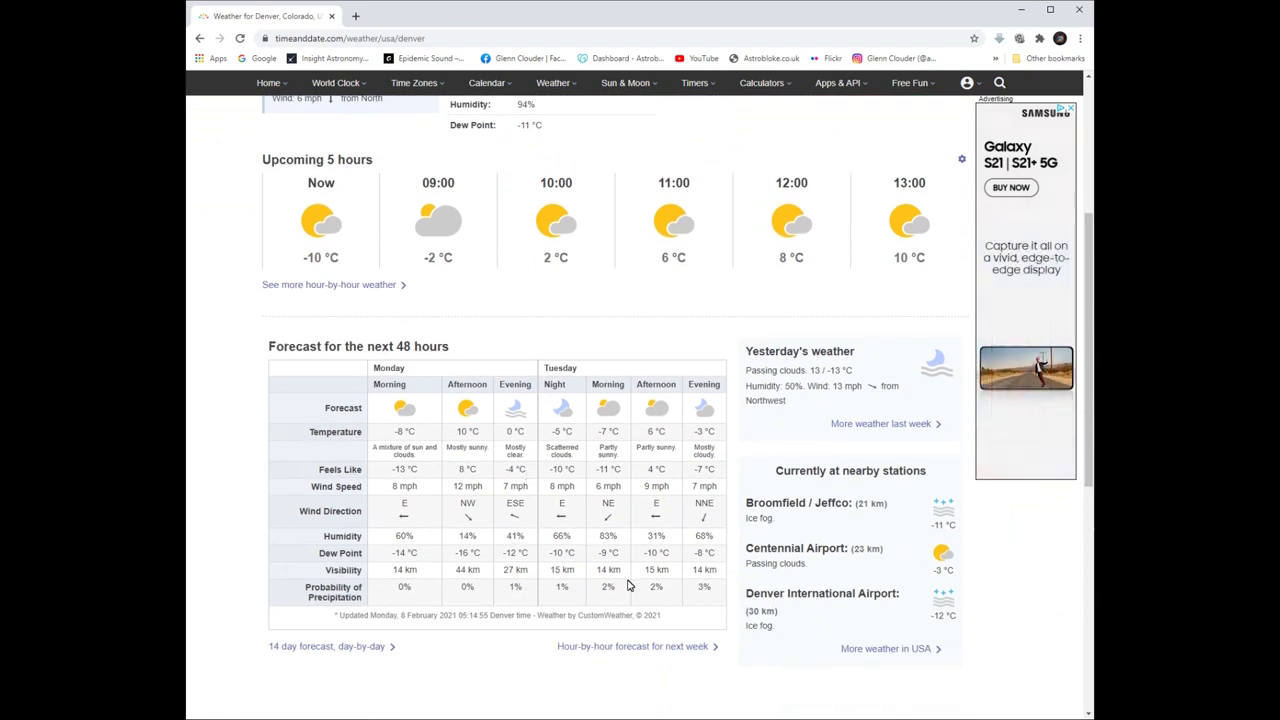
pyautogui.scroll(2, 597, 507)
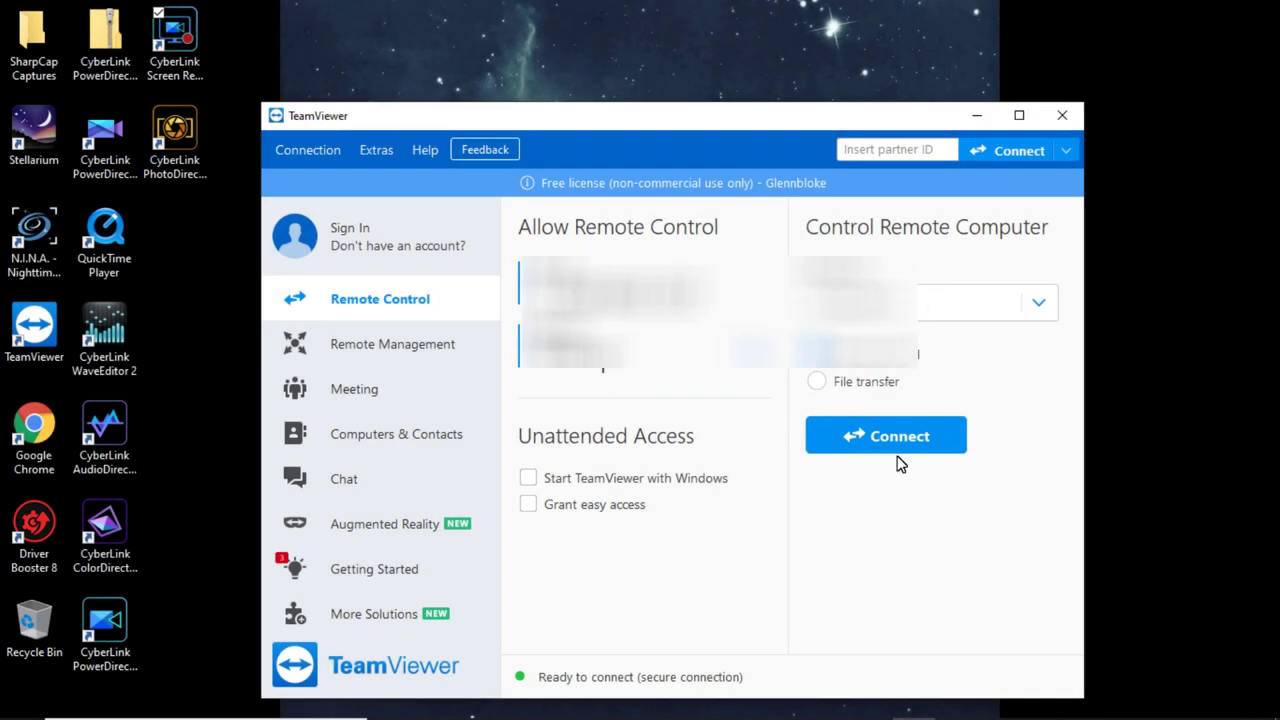
# - Connect TeamViewer to the observatory computer, logging on with the partner's password
pyautogui.click(897, 452)
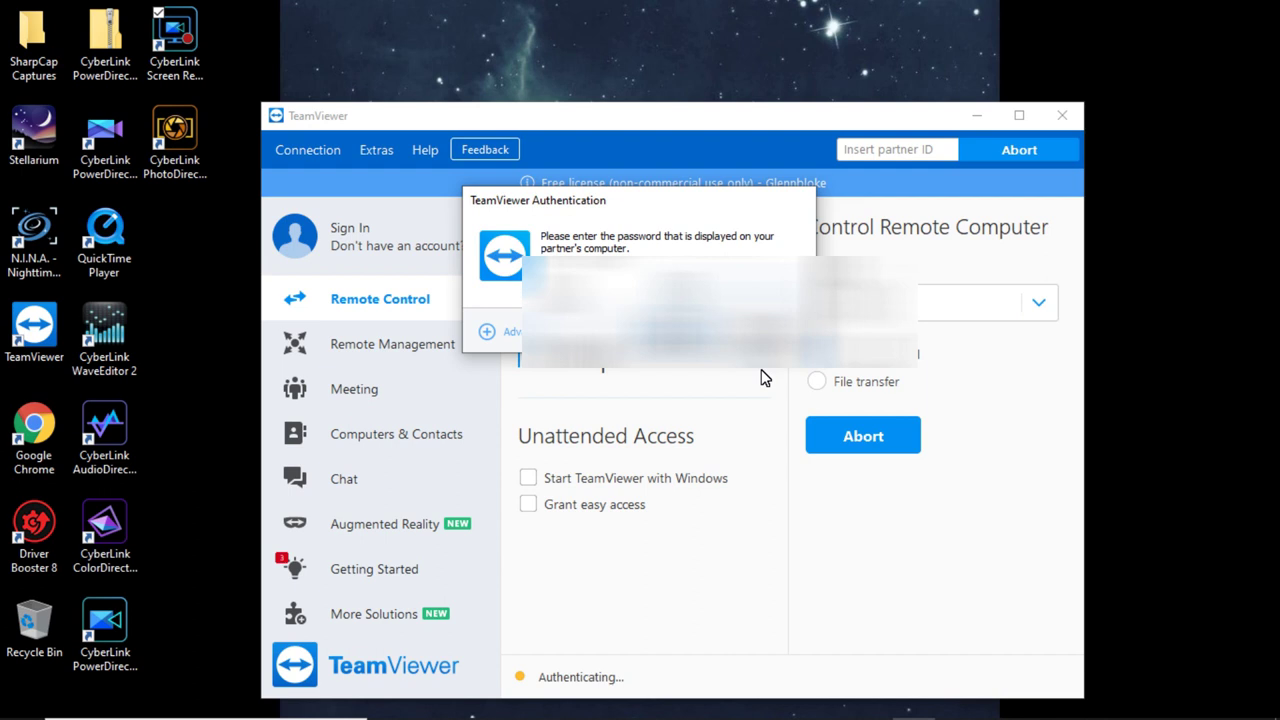
pyautogui.click(688, 335)
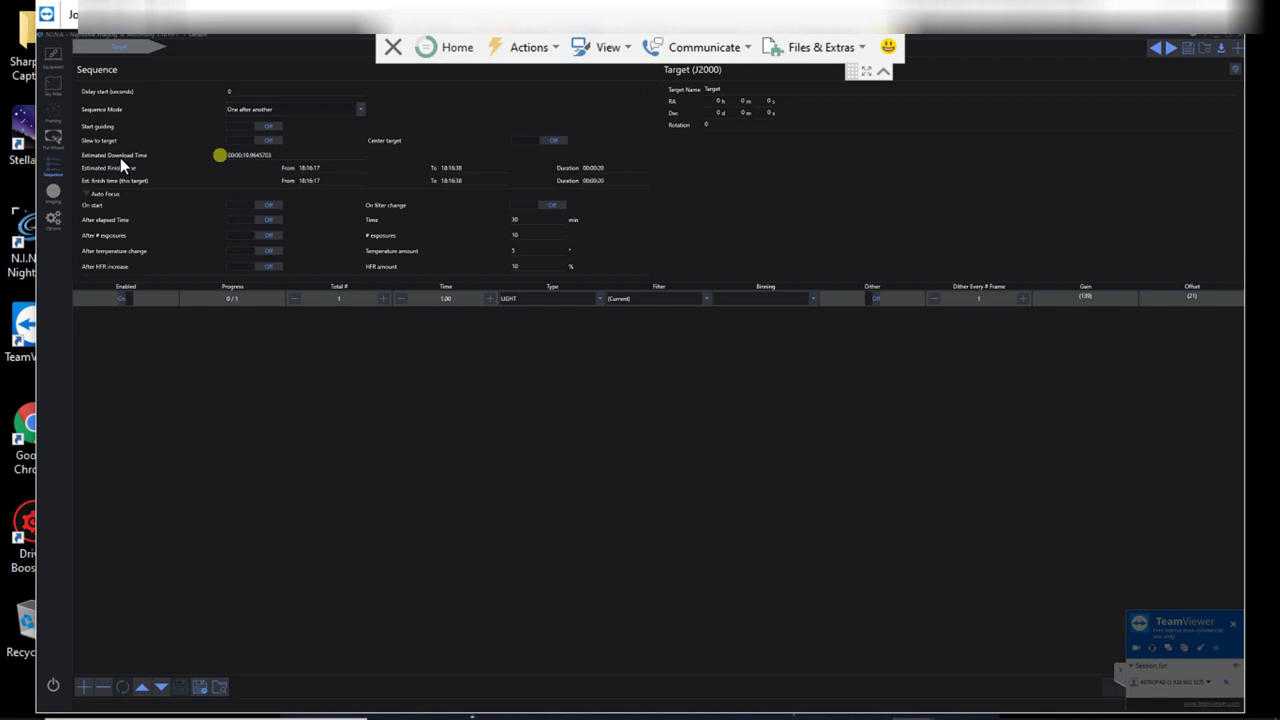
# - In Framing, enter ngc2264, choose Christmas Tree Cluster and load its sky survey image
pyautogui.click(54, 112)
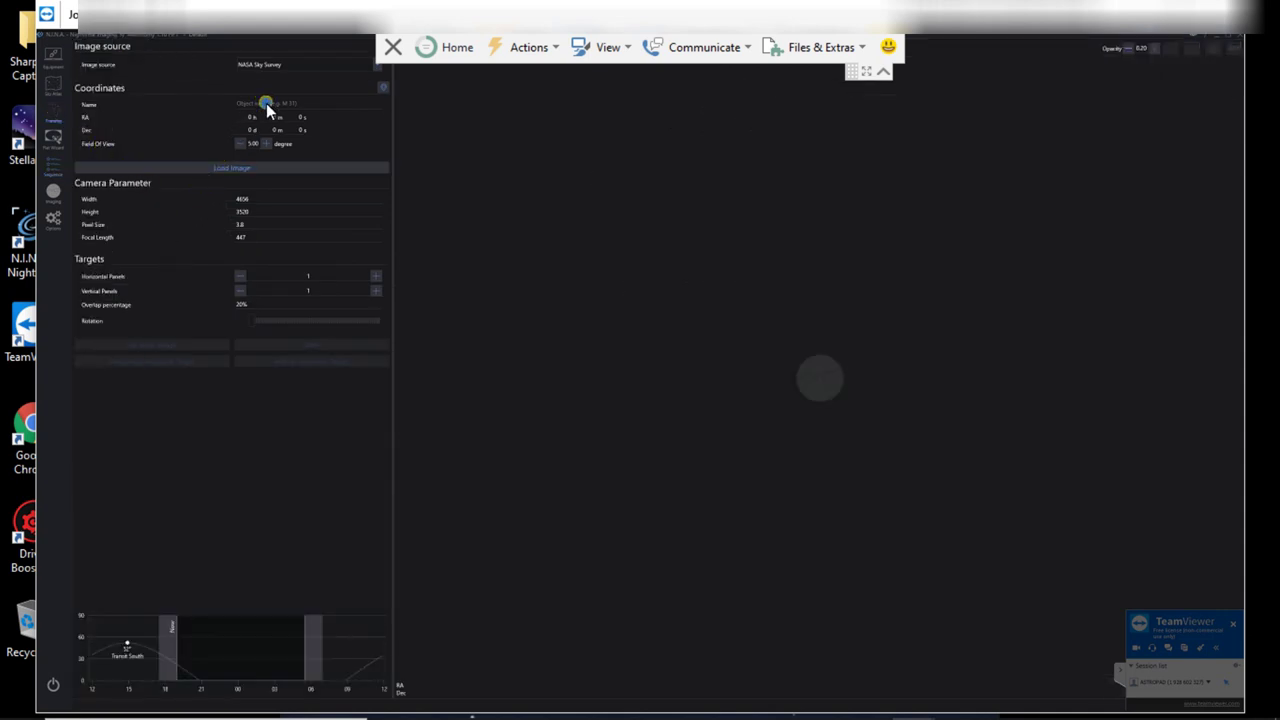
pyautogui.click(266, 103)
pyautogui.write('m')
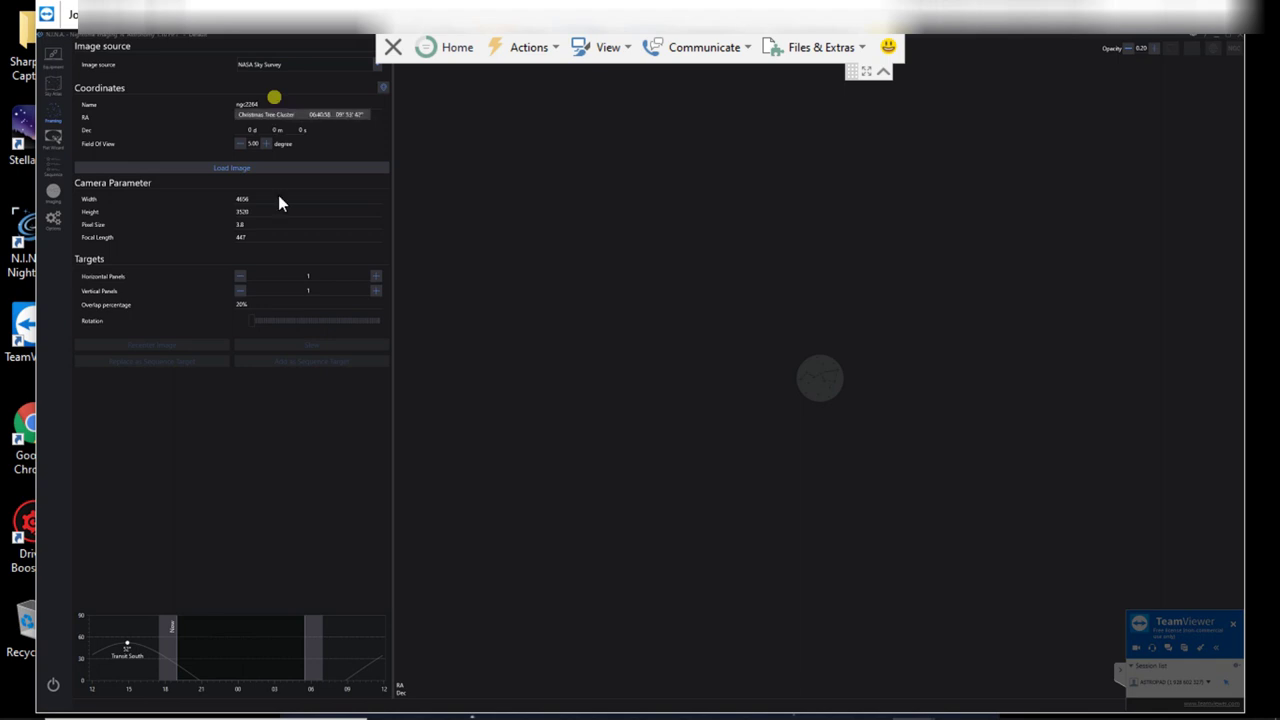
pyautogui.click(245, 172)
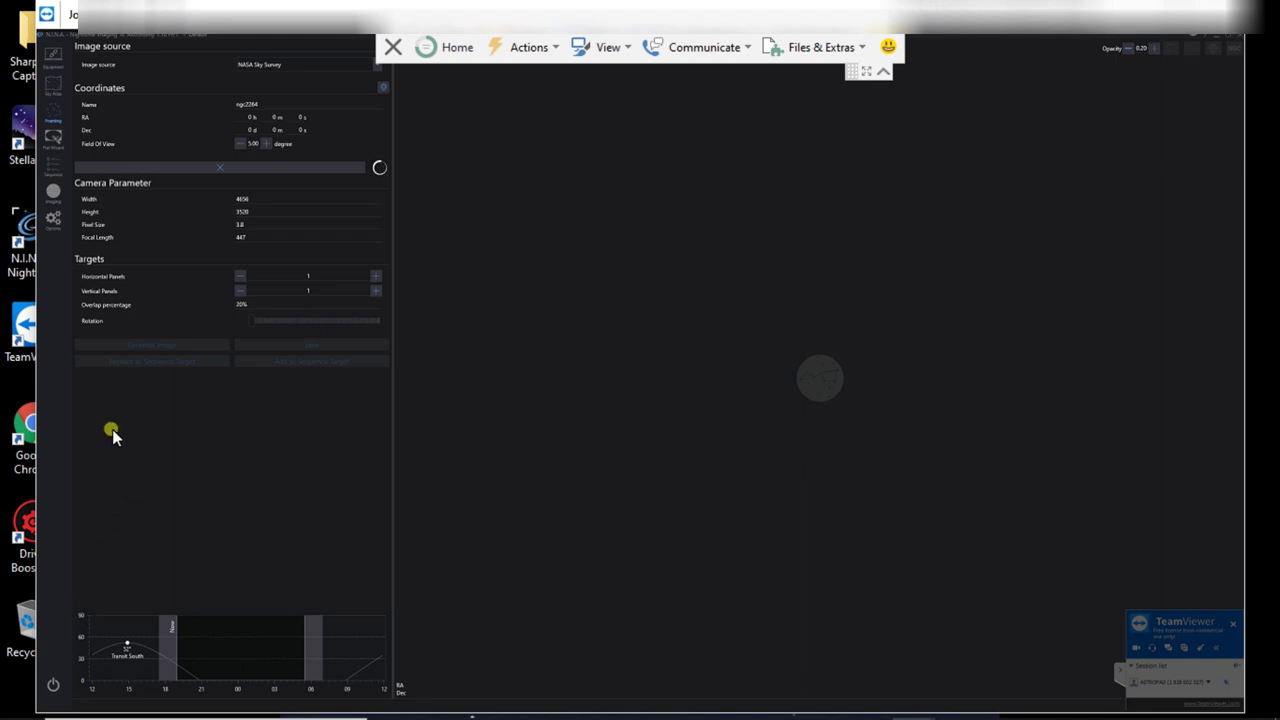
# - Reconnect all devices, then switch on the camera cooler targeting -15 °C
pyautogui.click(53, 685)
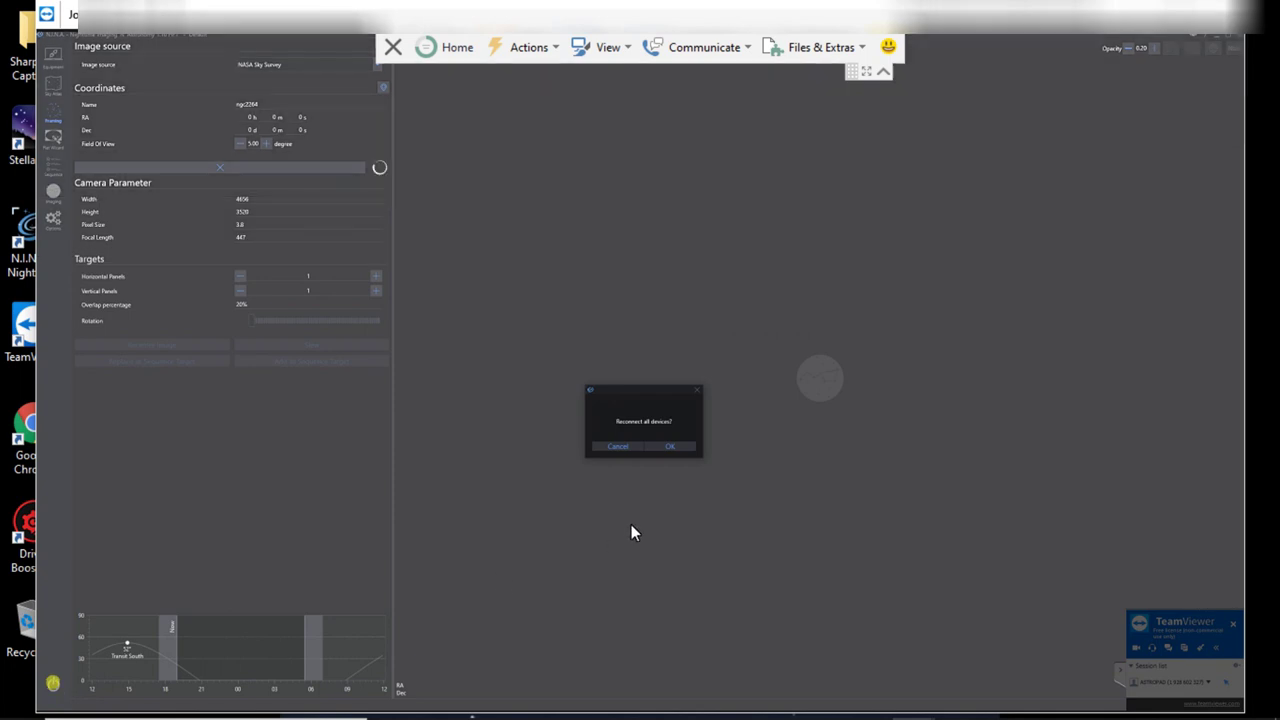
pyautogui.click(675, 447)
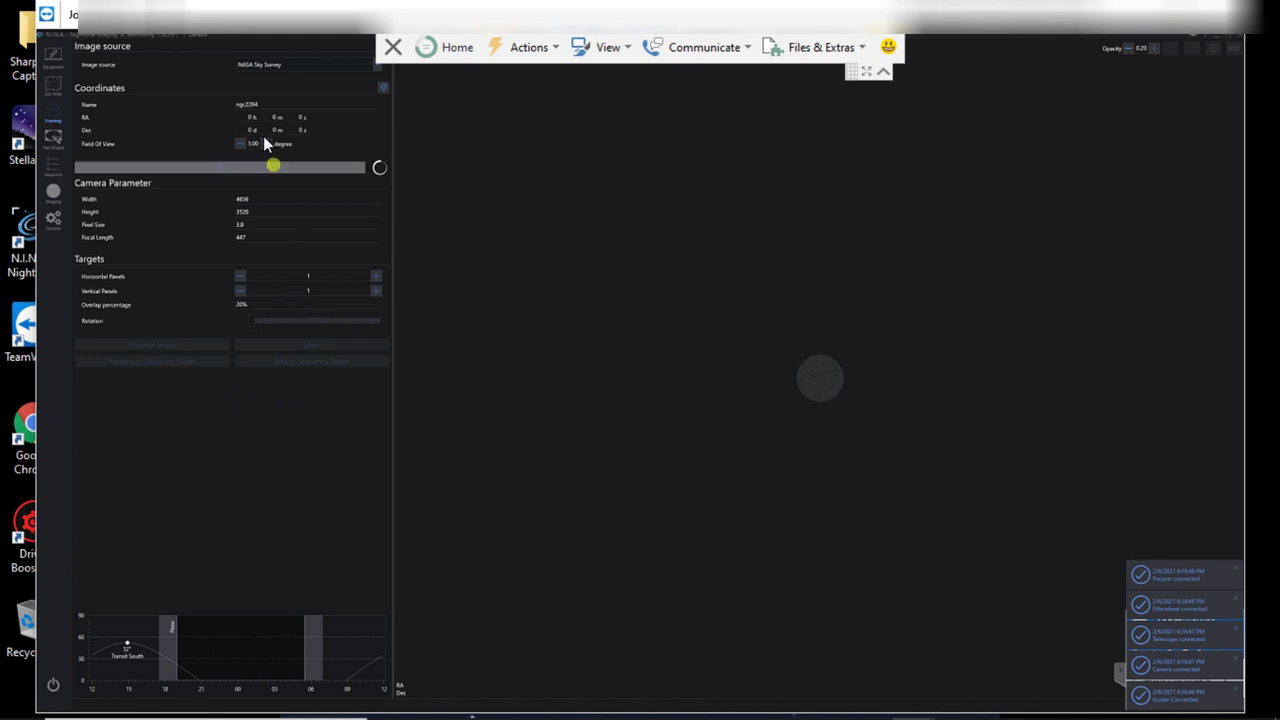
pyautogui.click(55, 62)
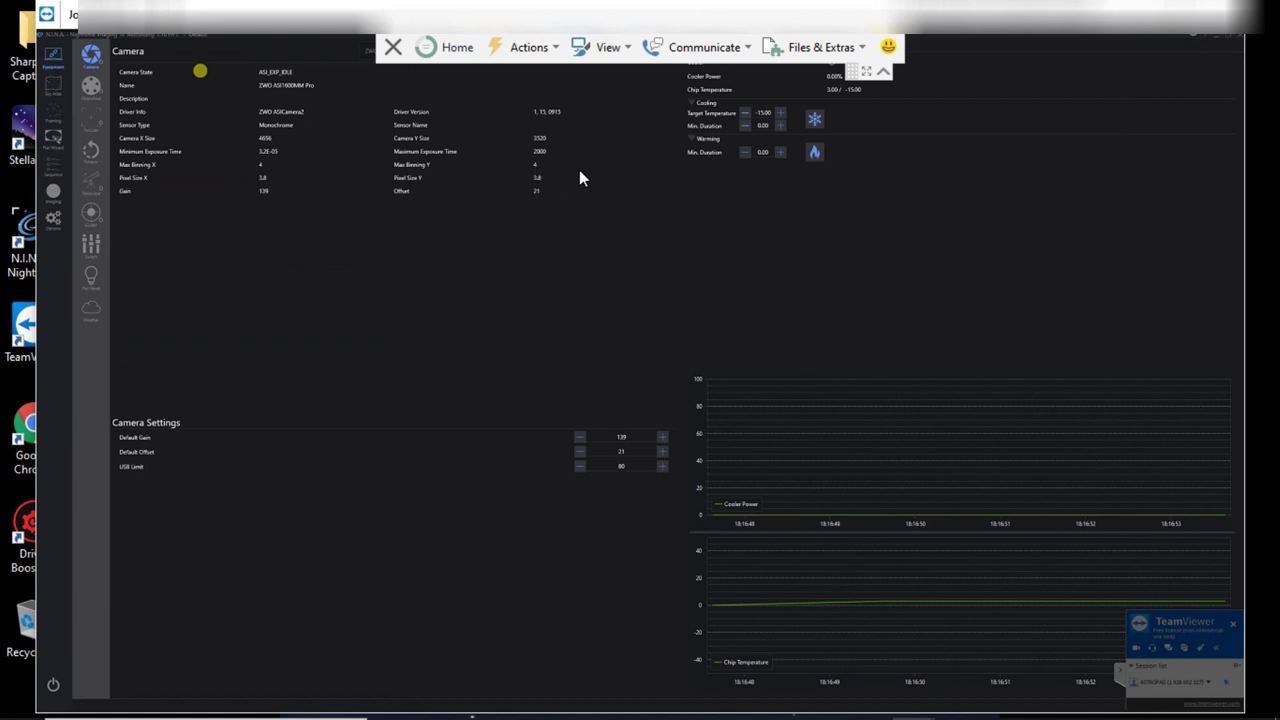
pyautogui.click(816, 120)
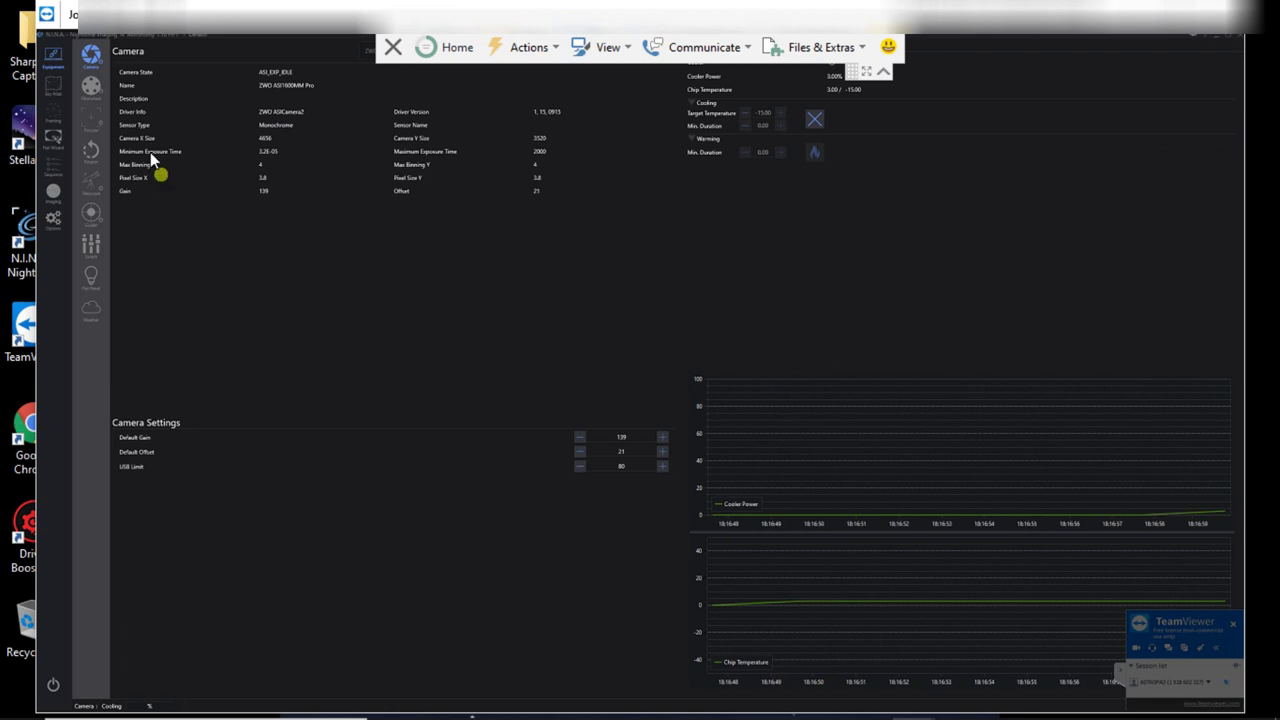
# - Show the Filterwheel page, then shrink the remote window and move it down-right
pyautogui.click(91, 86)
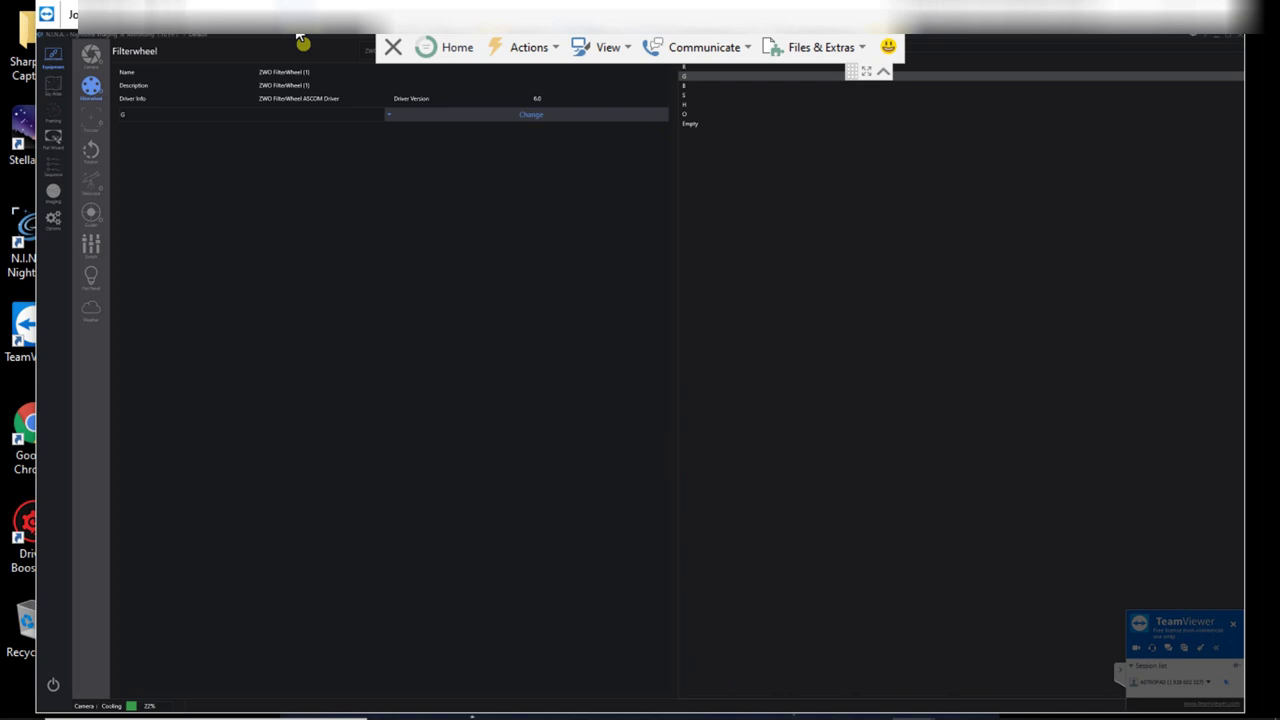
pyautogui.doubleClick(296, 49)
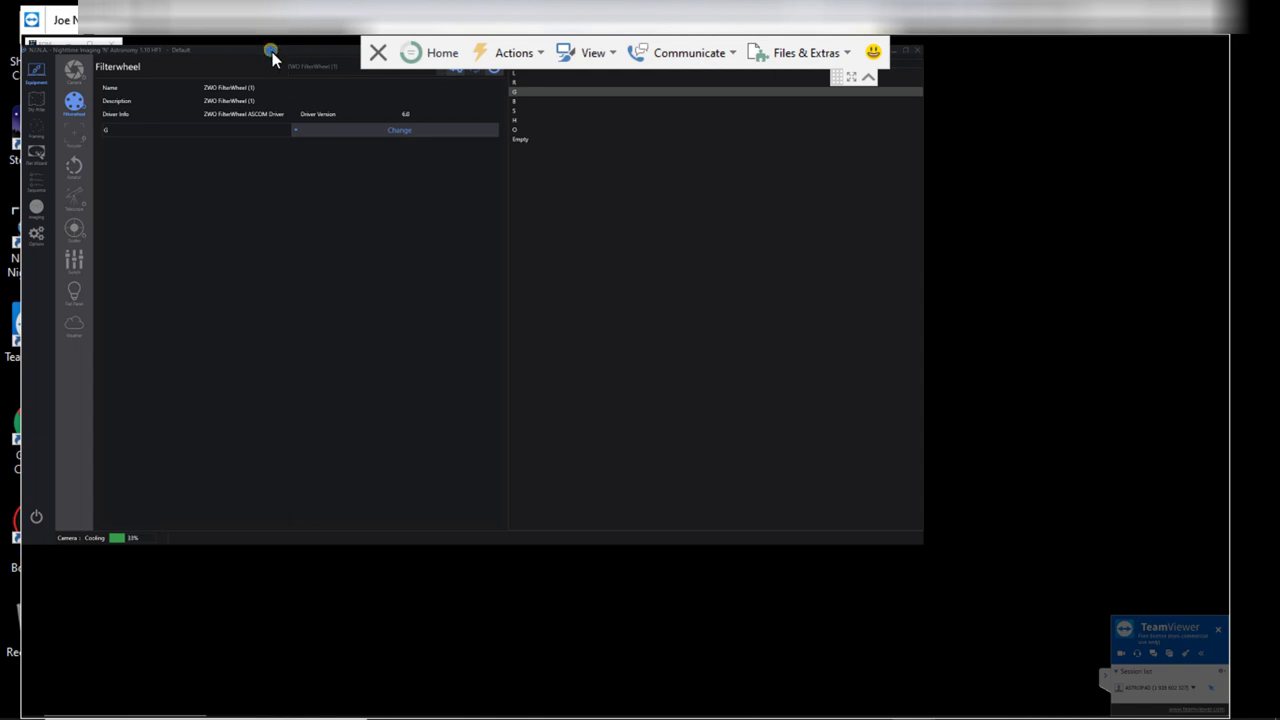
pyautogui.moveTo(271, 54); pyautogui.dragTo(578, 155)
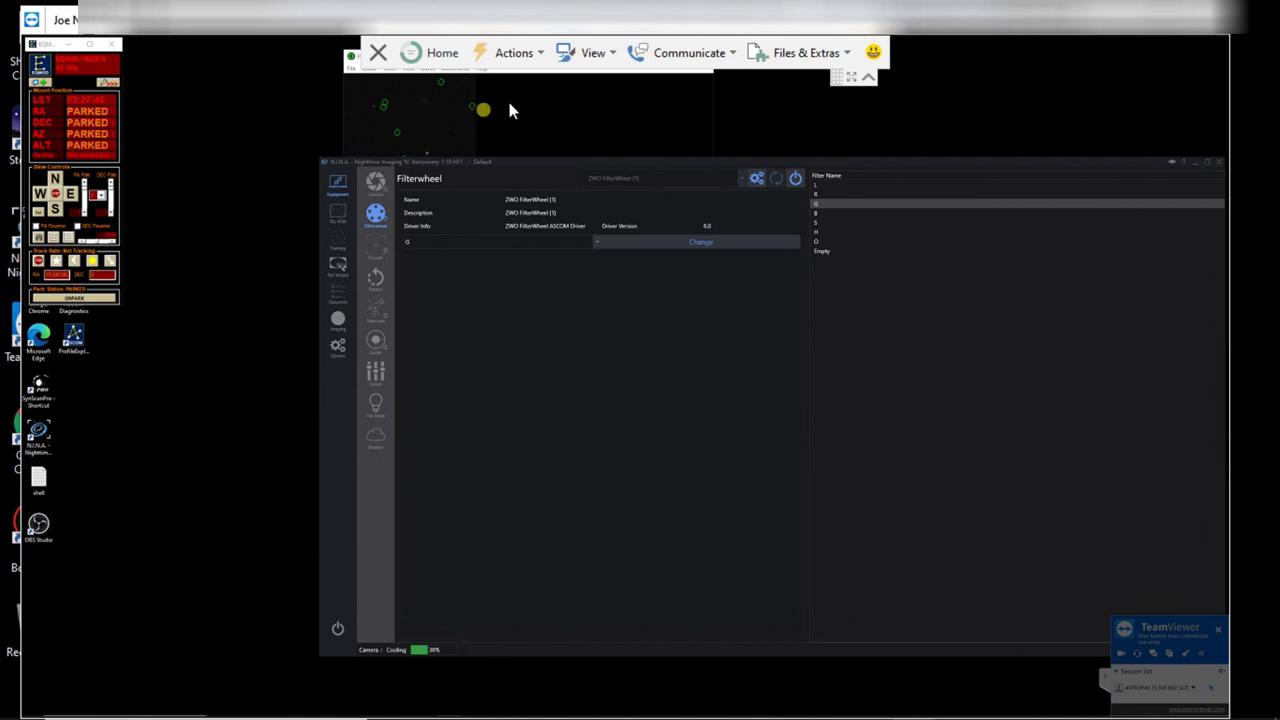
# - Bring PHD2 Guiding forward, narrow it and park it at the lower left
pyautogui.click(352, 62)
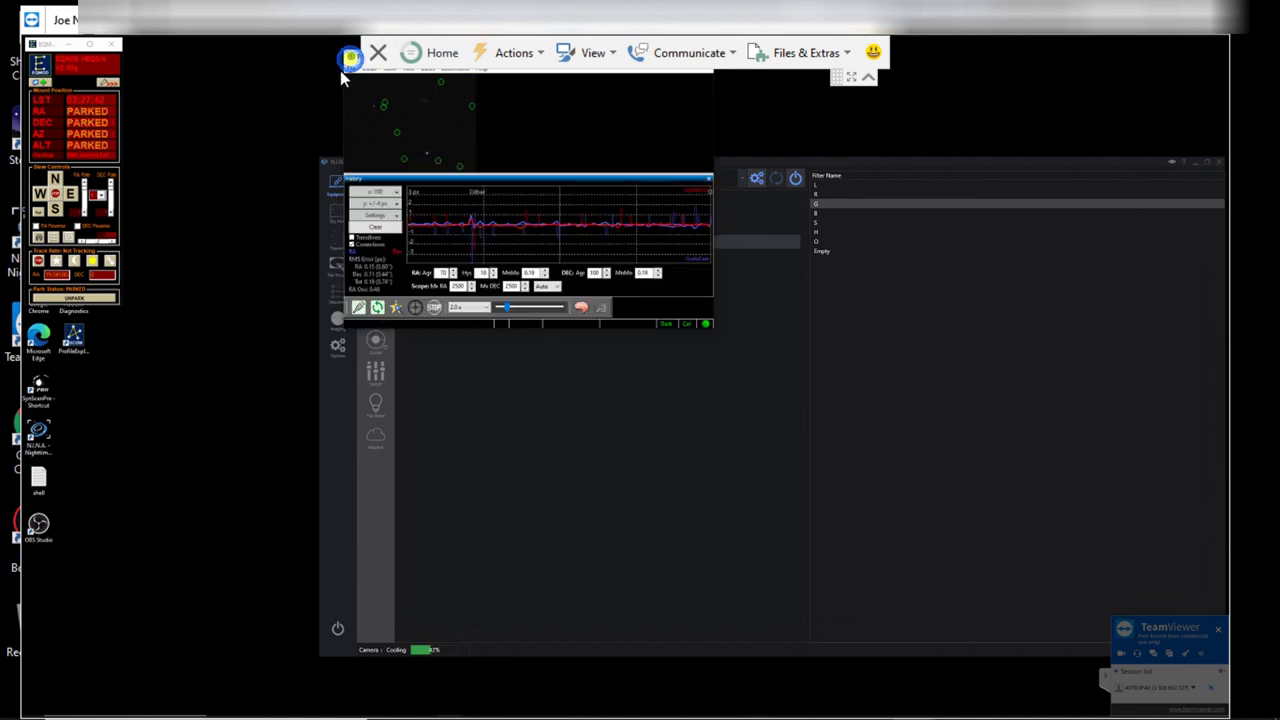
pyautogui.click(330, 79)
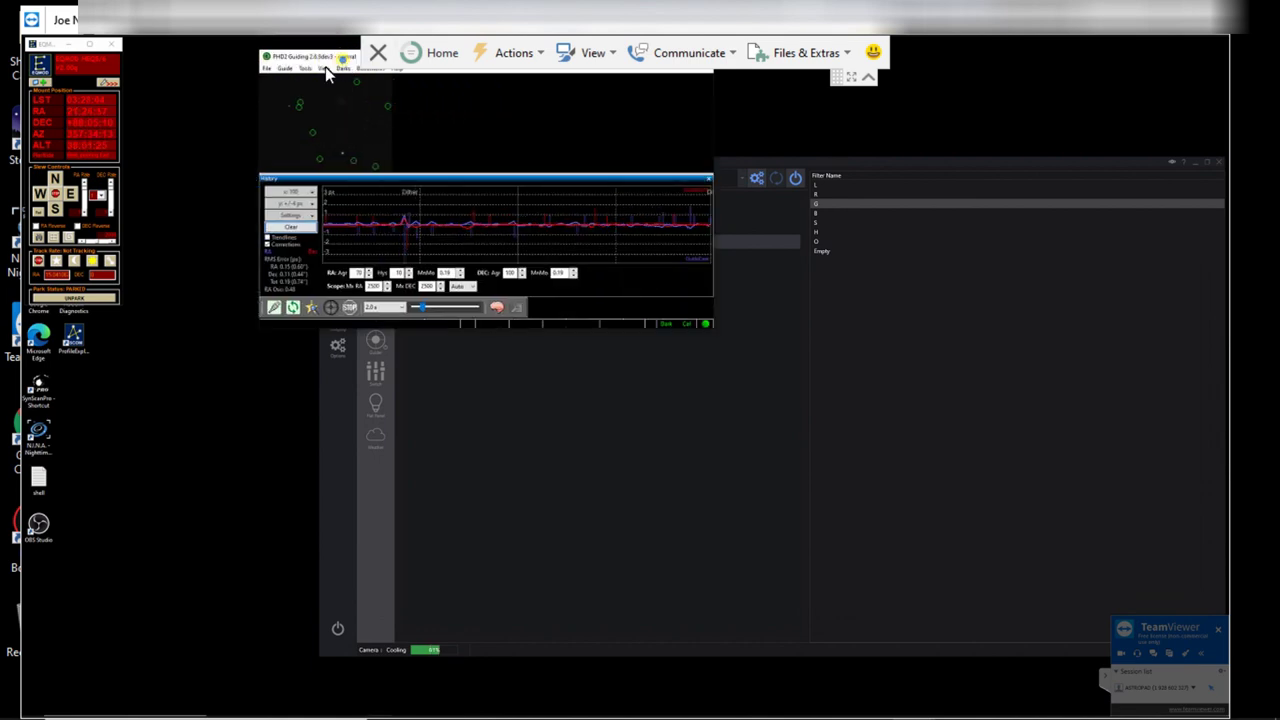
pyautogui.moveTo(326, 75); pyautogui.dragTo(177, 157)
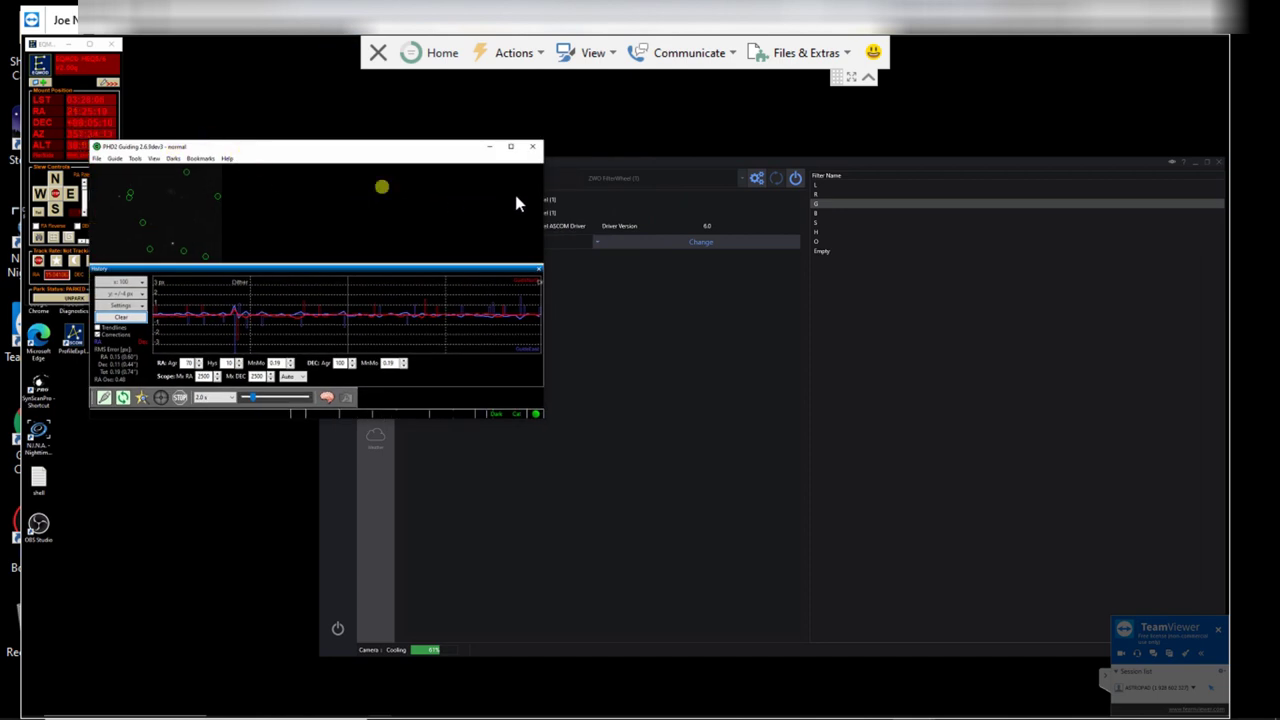
pyautogui.moveTo(545, 201); pyautogui.dragTo(367, 193)
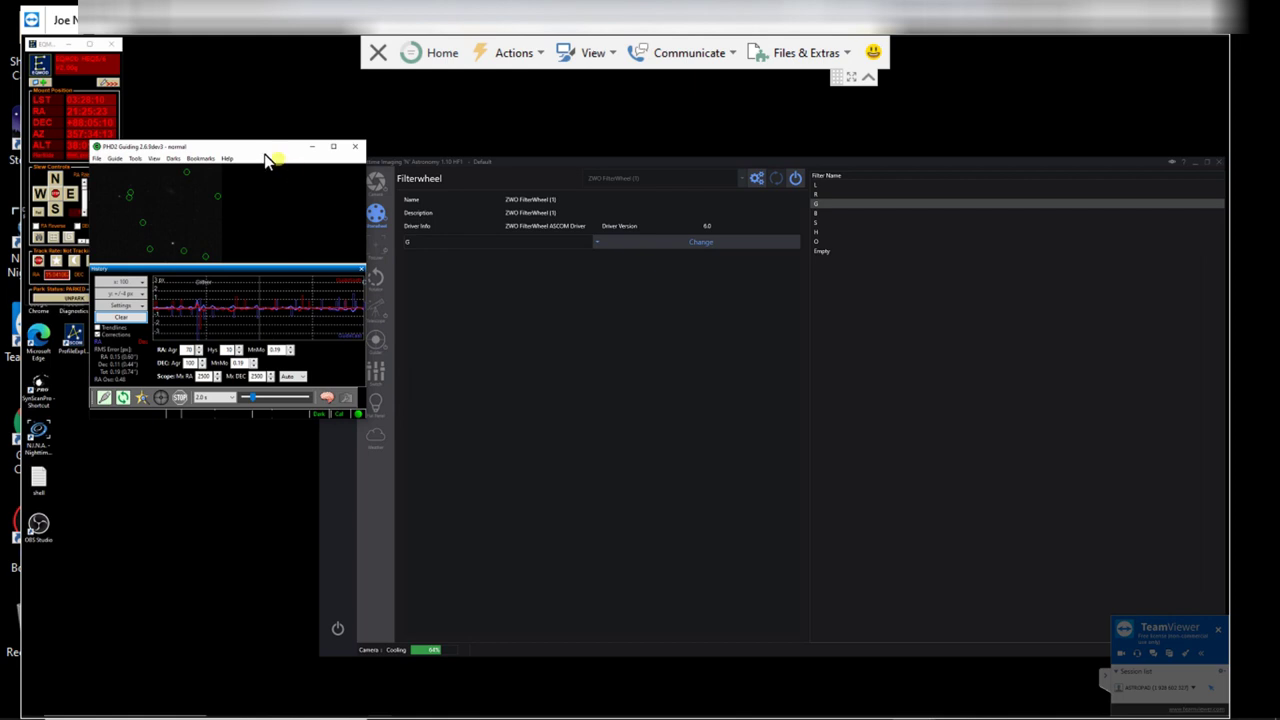
pyautogui.moveTo(262, 146); pyautogui.dragTo(205, 325)
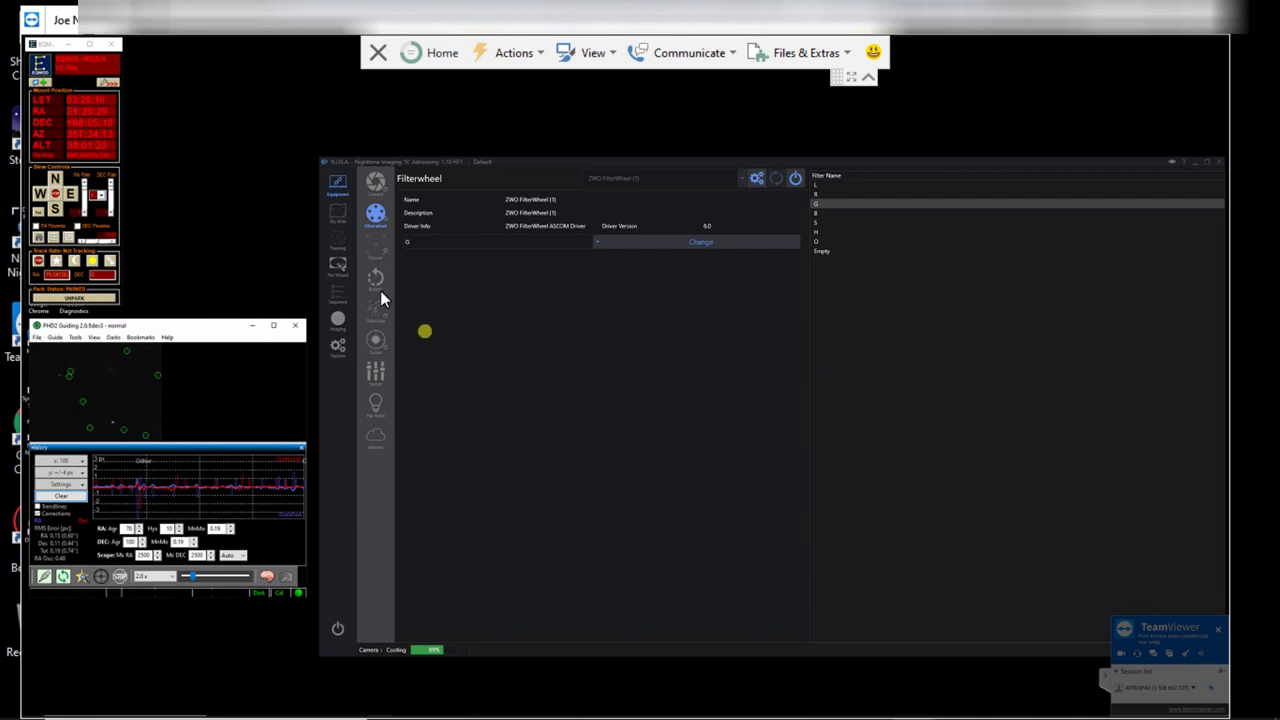
# - Enable start guiding, slew and center target, plus autofocus on start and filter change
pyautogui.click(338, 290)
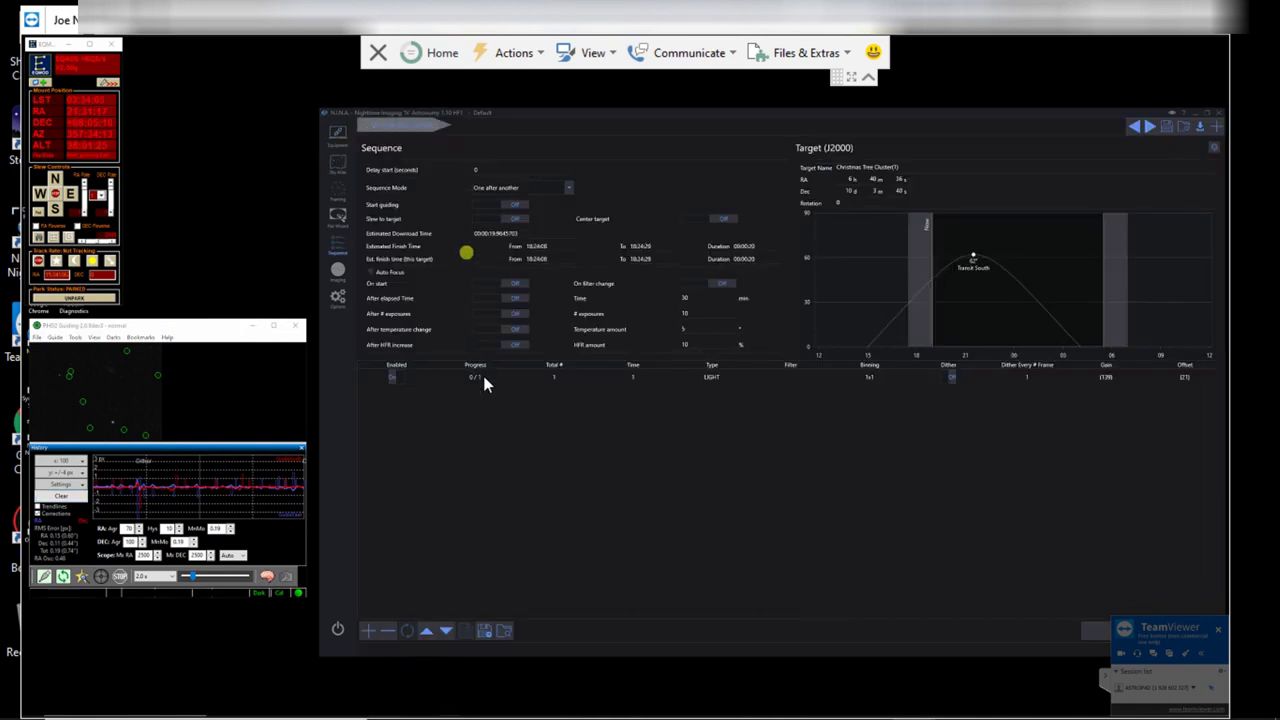
pyautogui.click(490, 207)
pyautogui.click(487, 218)
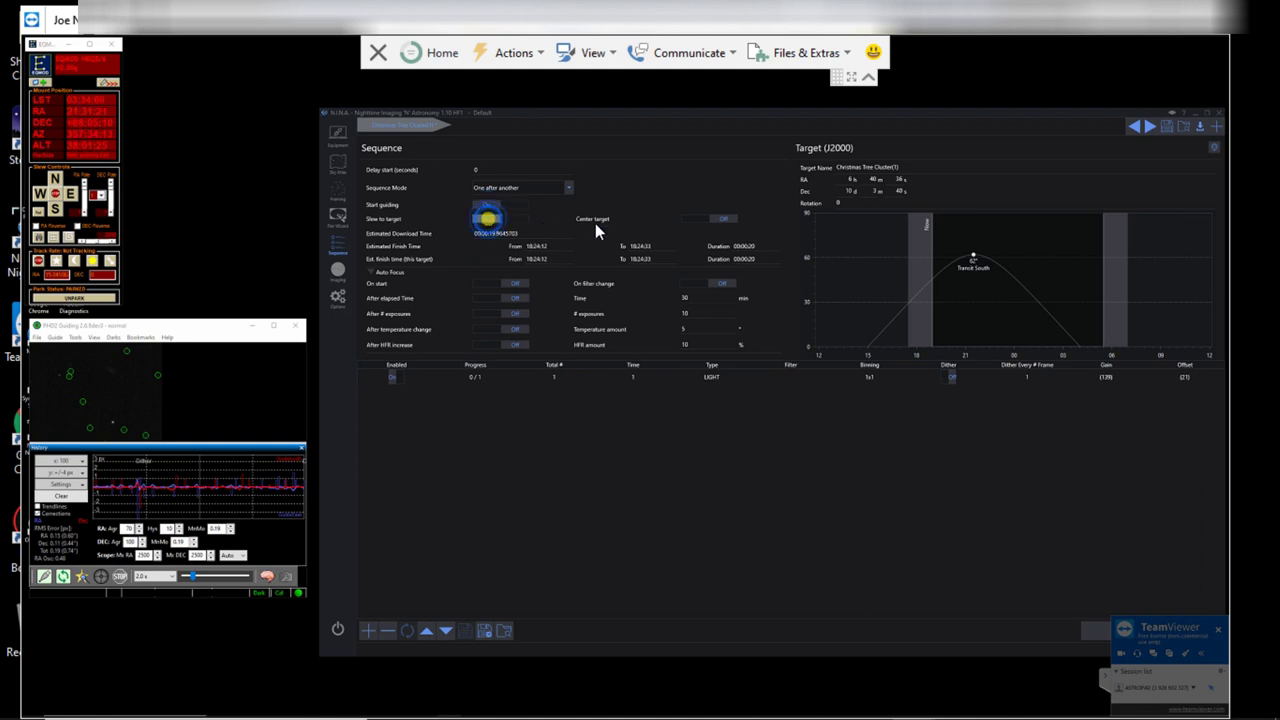
pyautogui.click(694, 218)
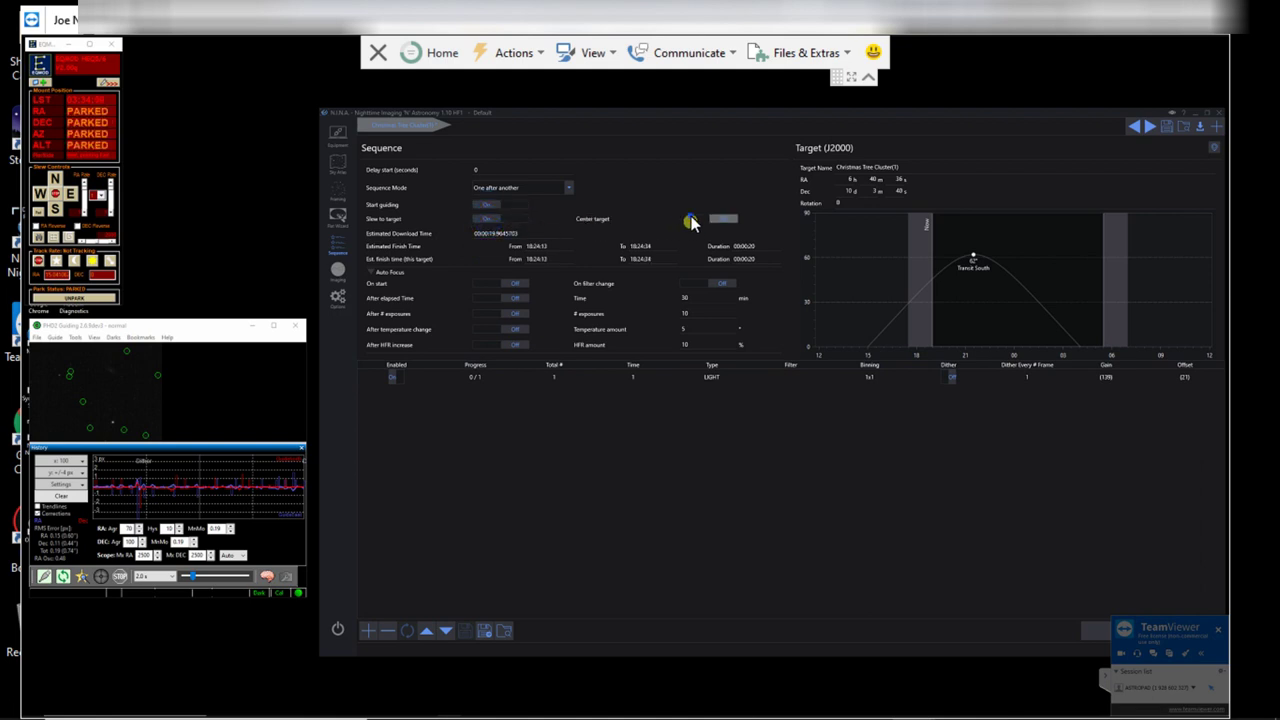
pyautogui.click(487, 284)
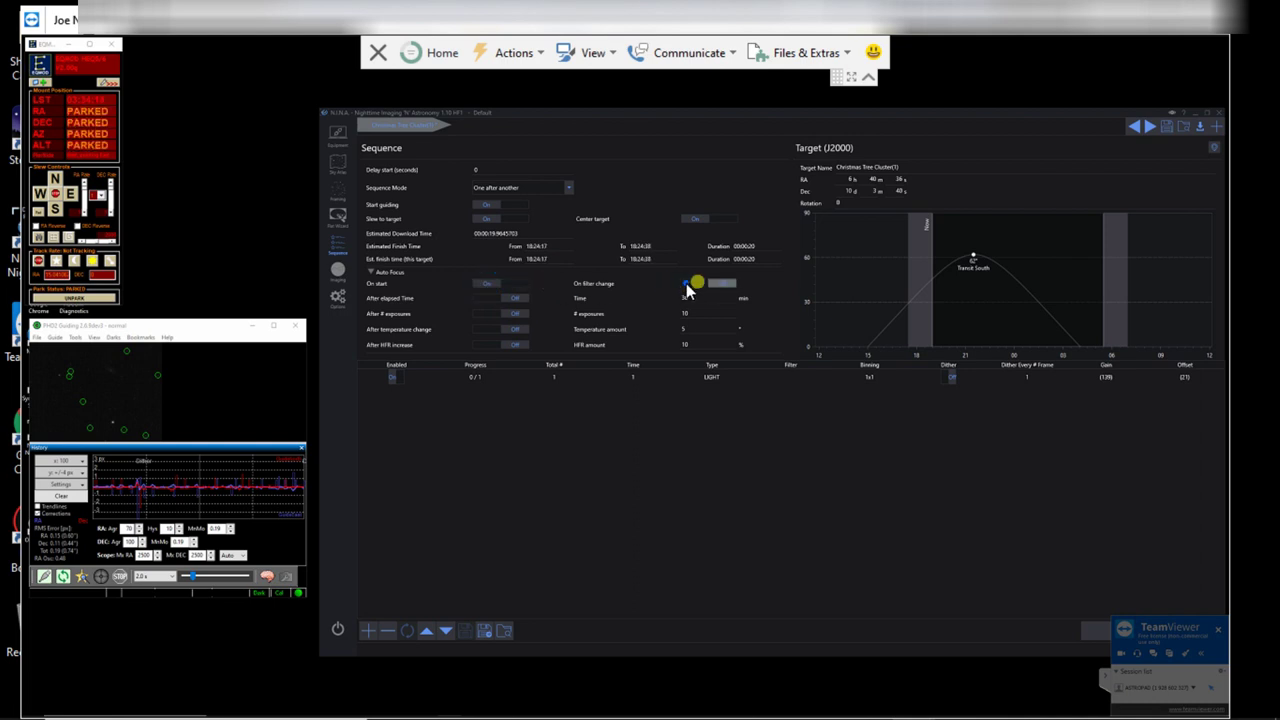
pyautogui.click(690, 284)
pyautogui.click(483, 321)
# - Enable autofocus after temperature change and set the temperature amount to 10
pyautogui.click(480, 331)
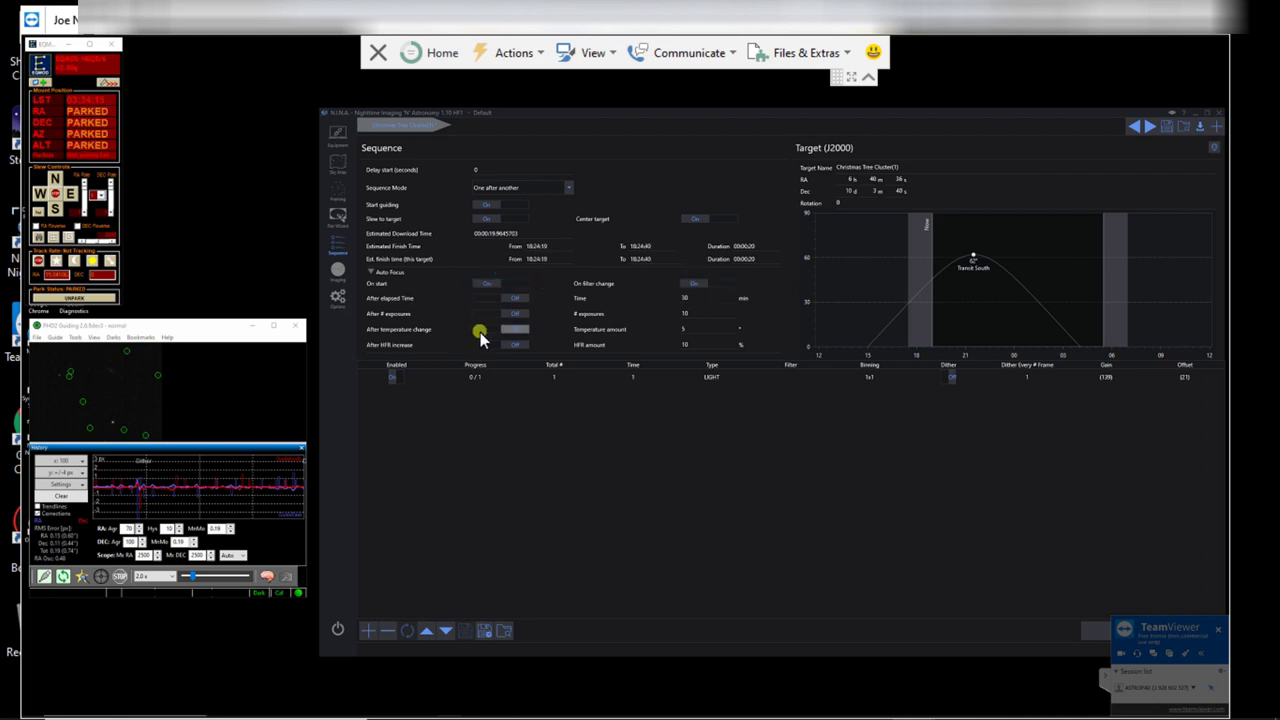
pyautogui.click(457, 423)
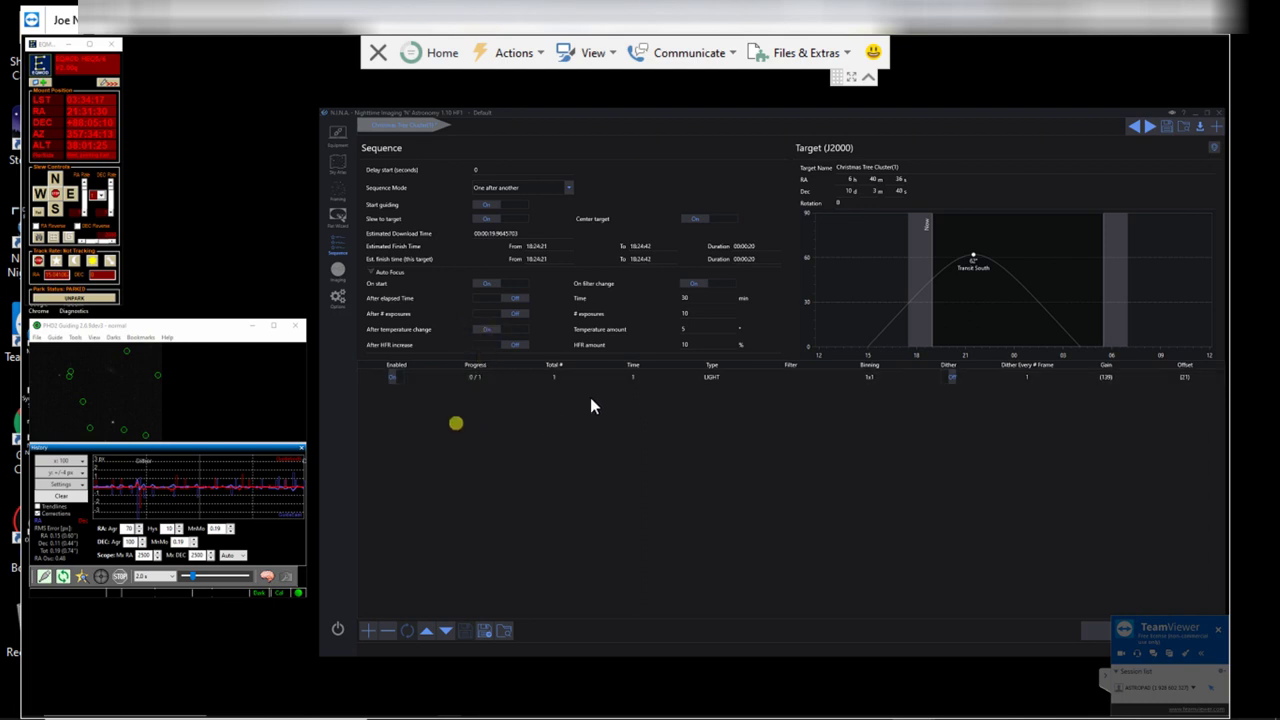
pyautogui.click(625, 372)
pyautogui.click(688, 331)
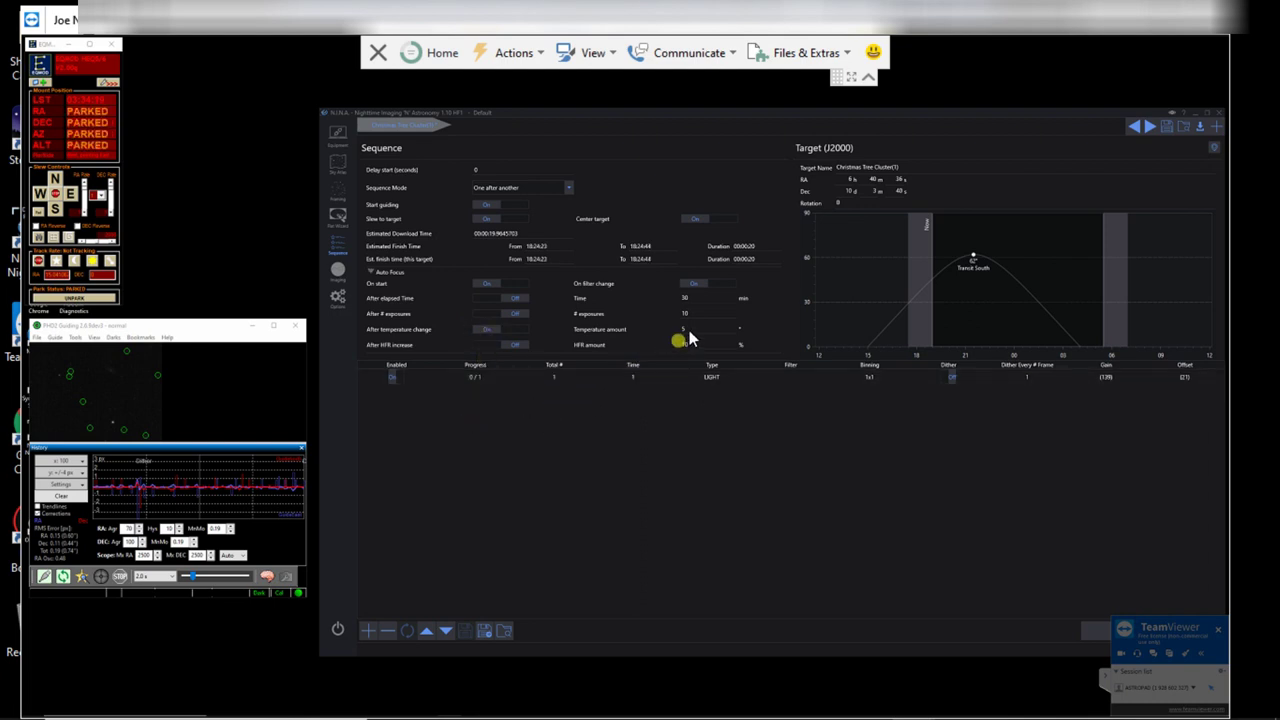
pyautogui.doubleClick(670, 335)
pyautogui.write('10')
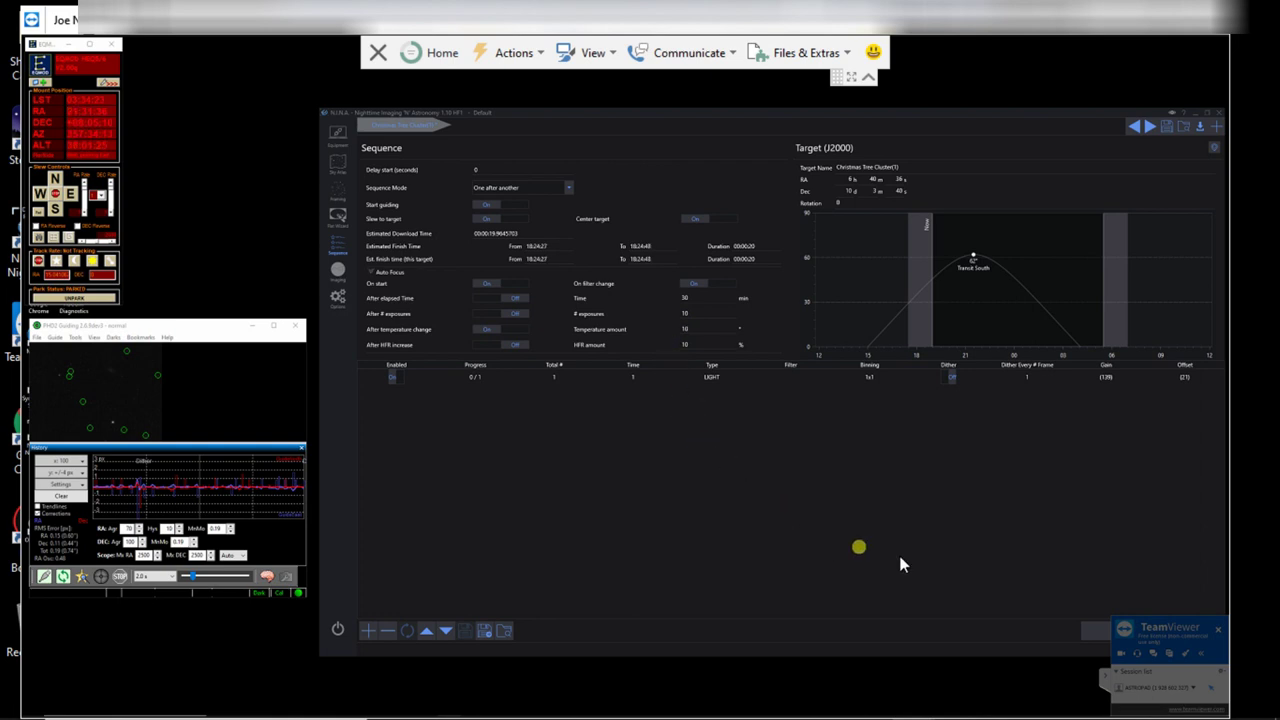
# - Set the light row to 15 exposures of 600 s through filter H with dithering on
pyautogui.click(560, 377)
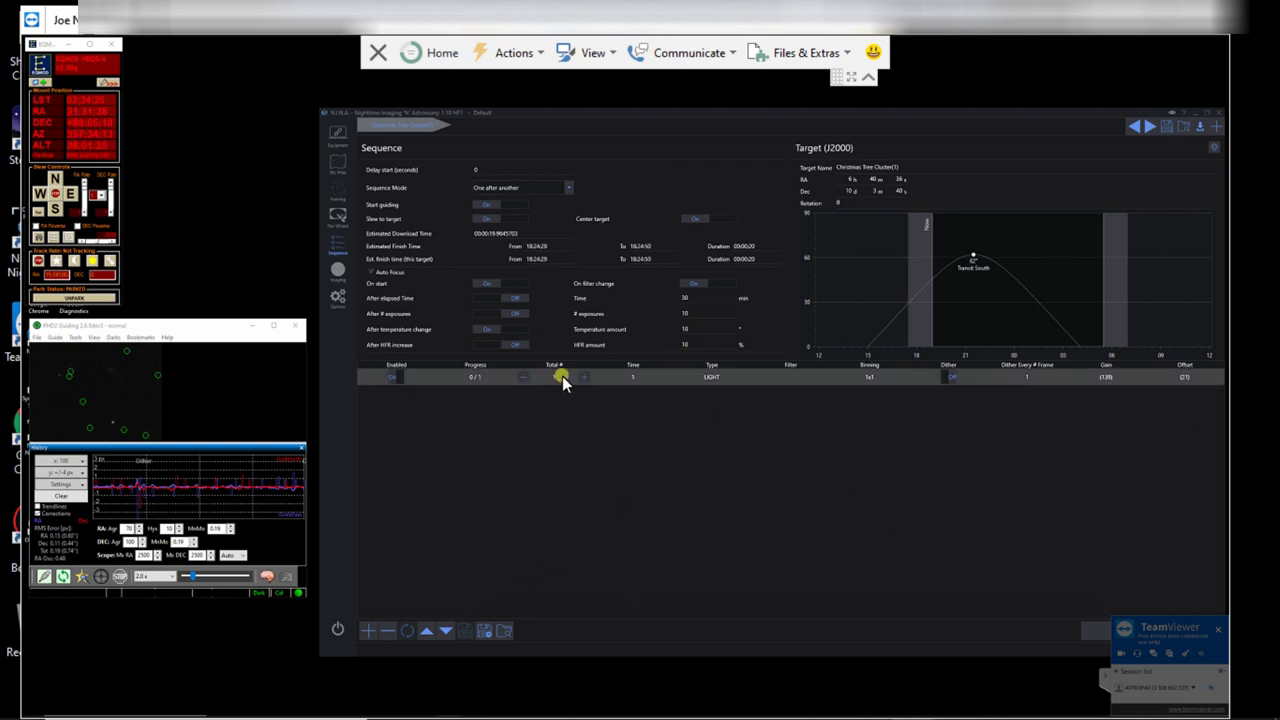
pyautogui.click(535, 381)
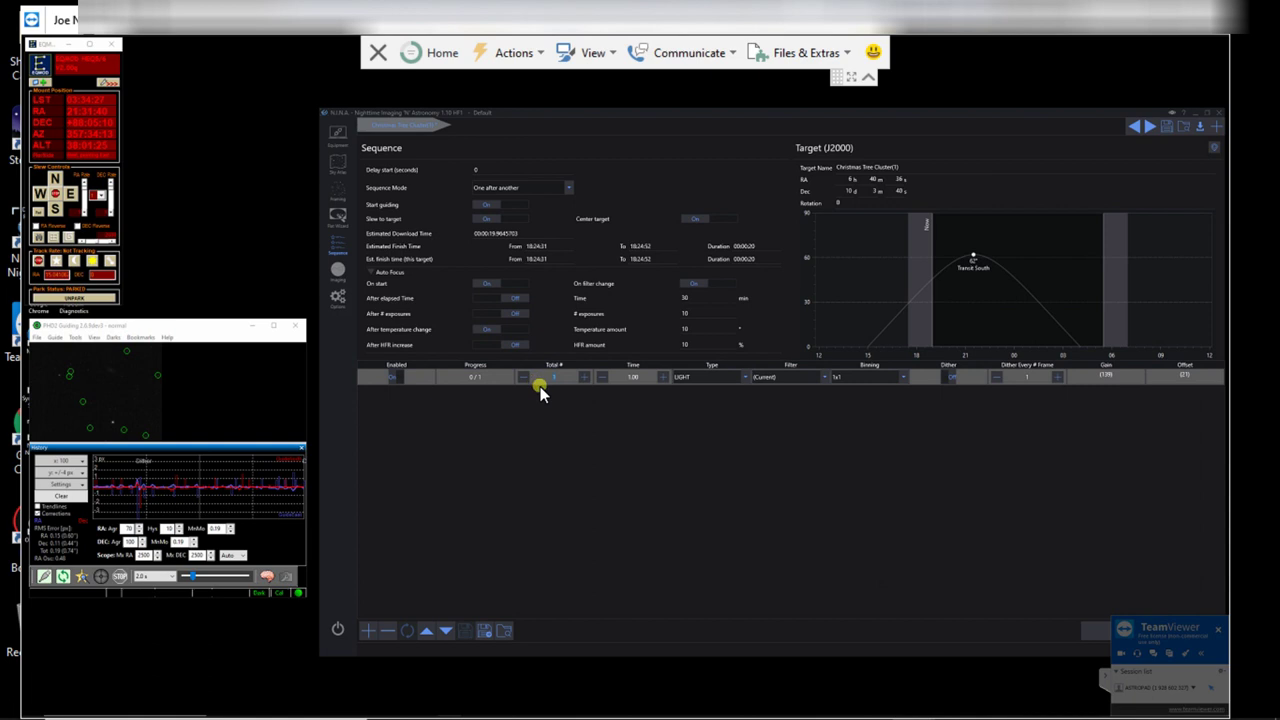
pyautogui.write('15')
pyautogui.click(640, 386)
pyautogui.click(623, 381)
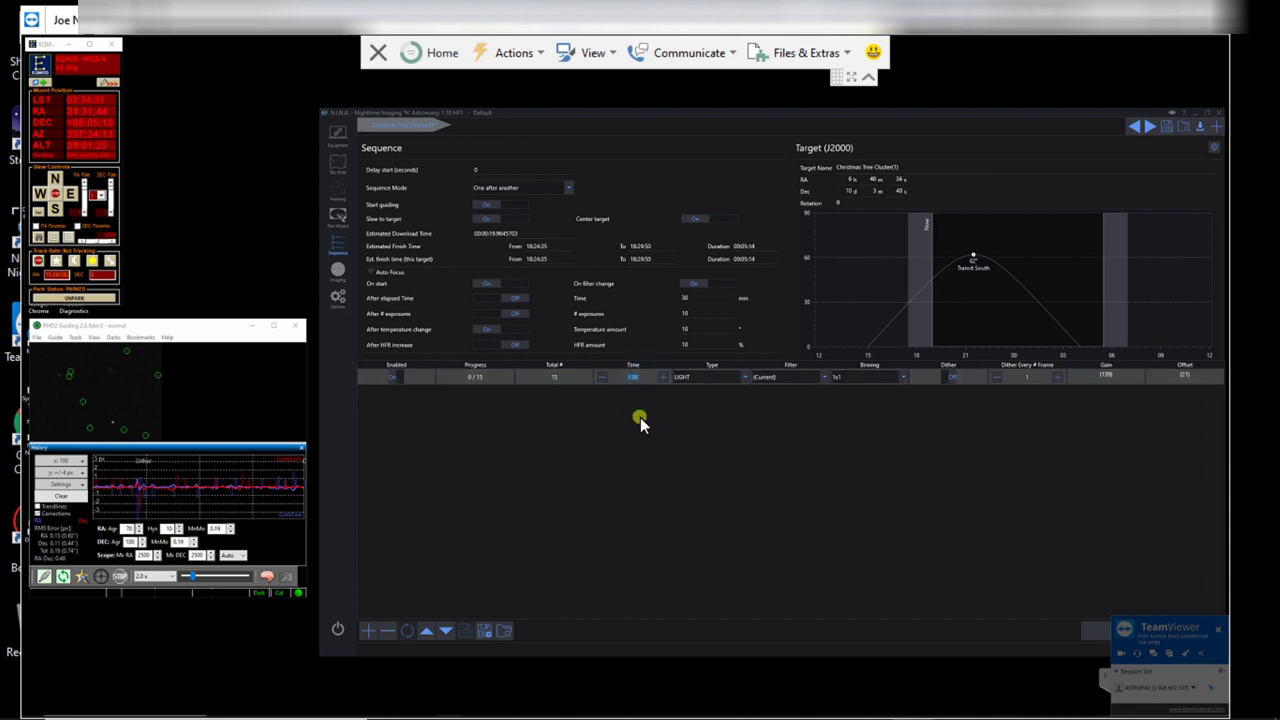
pyautogui.write('600')
pyautogui.click(820, 380)
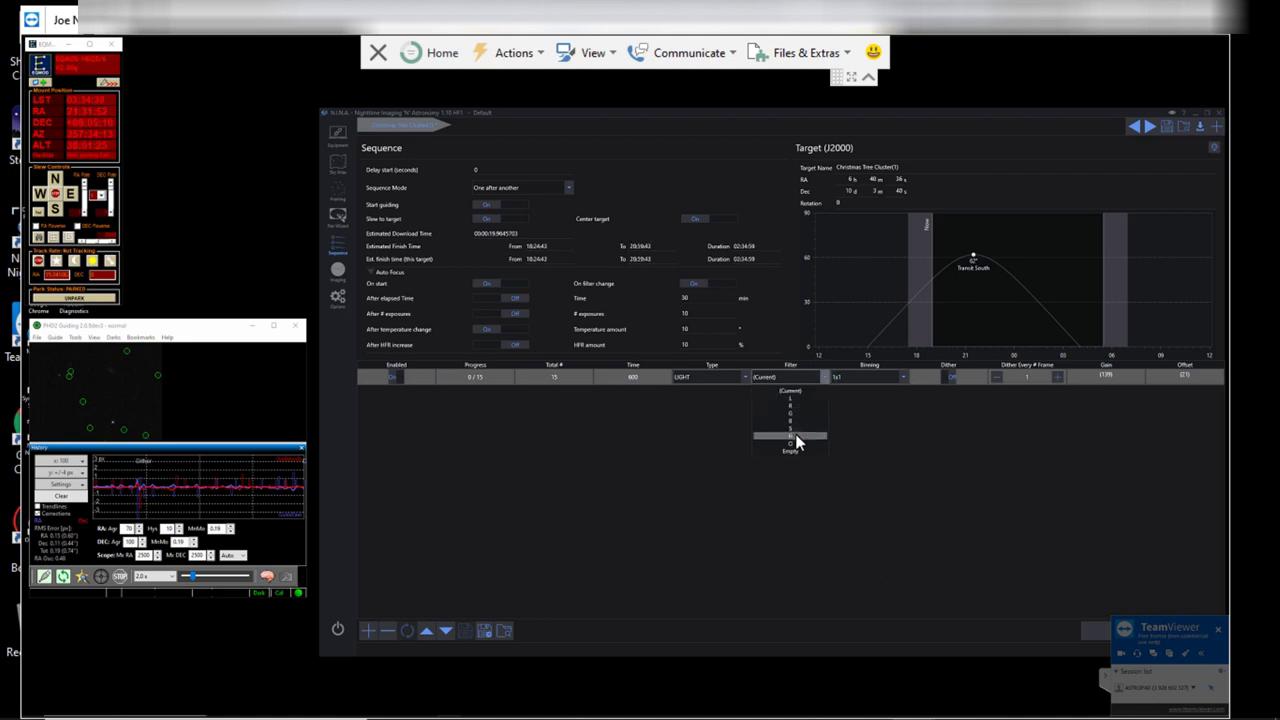
pyautogui.click(871, 397)
pyautogui.click(942, 383)
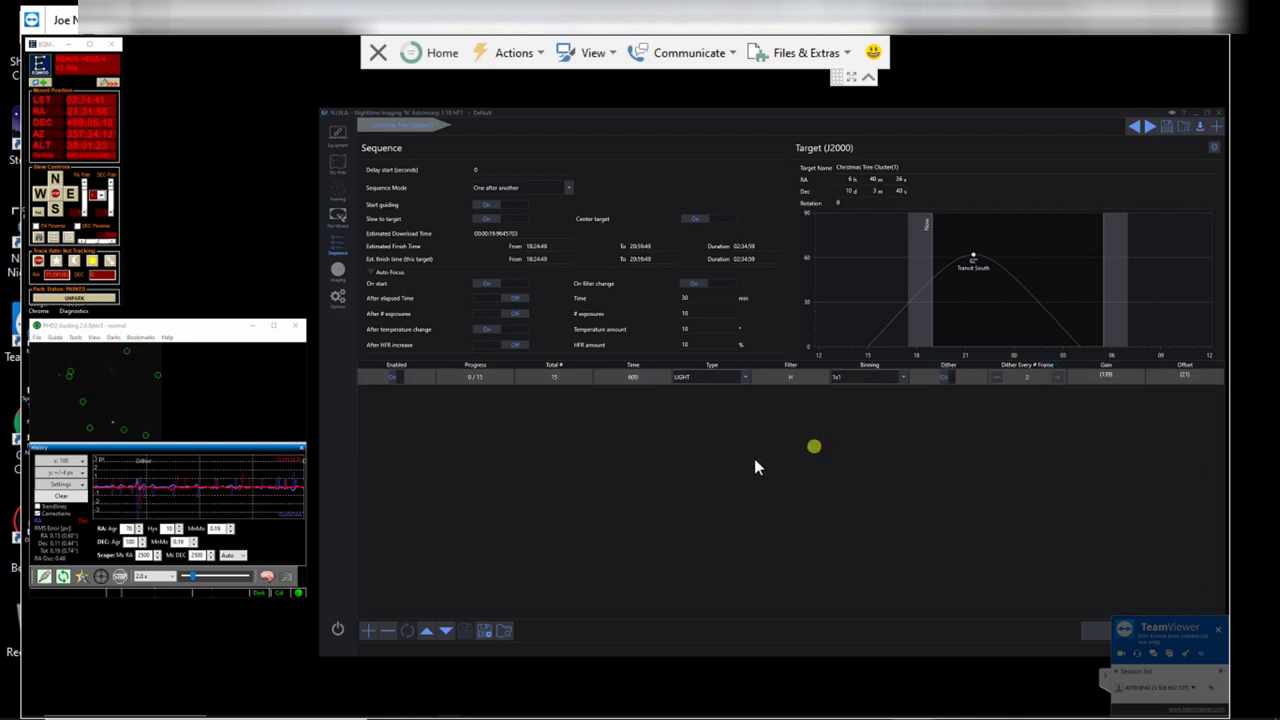
# - Duplicate the row twice, giving row 2 filter O and row 3 filter S
pyautogui.click(363, 631)
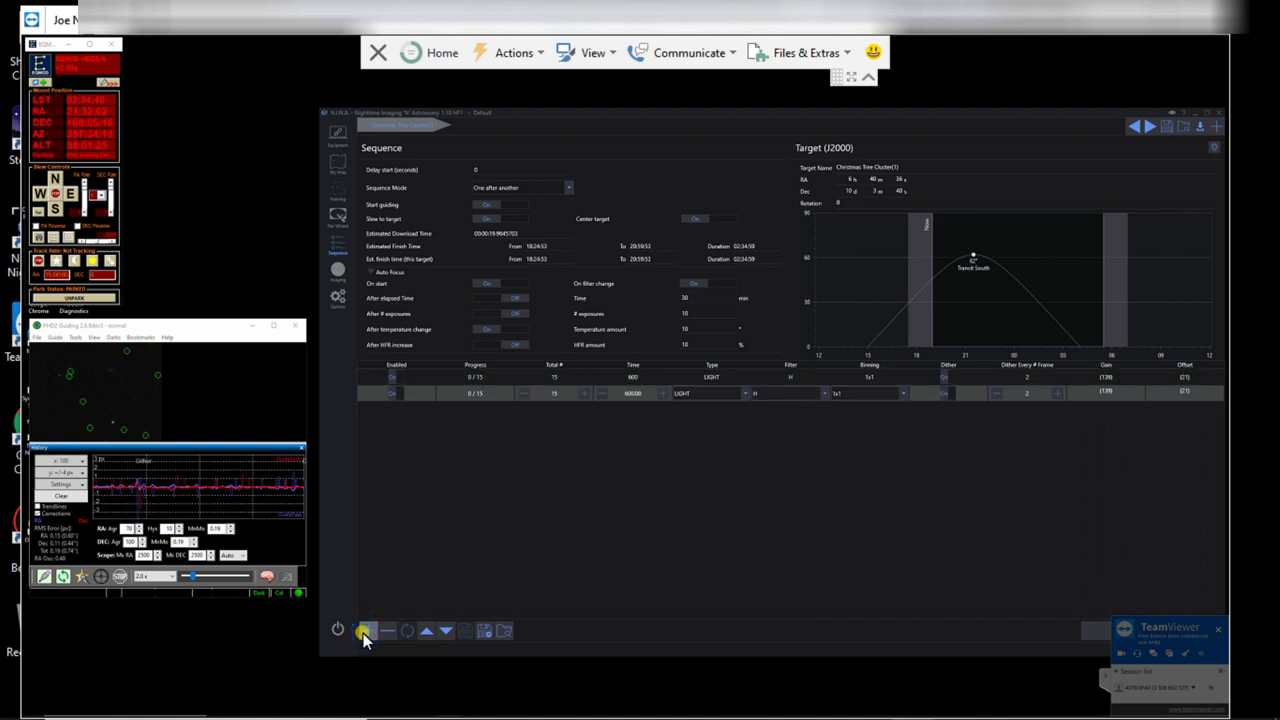
pyautogui.click(363, 633)
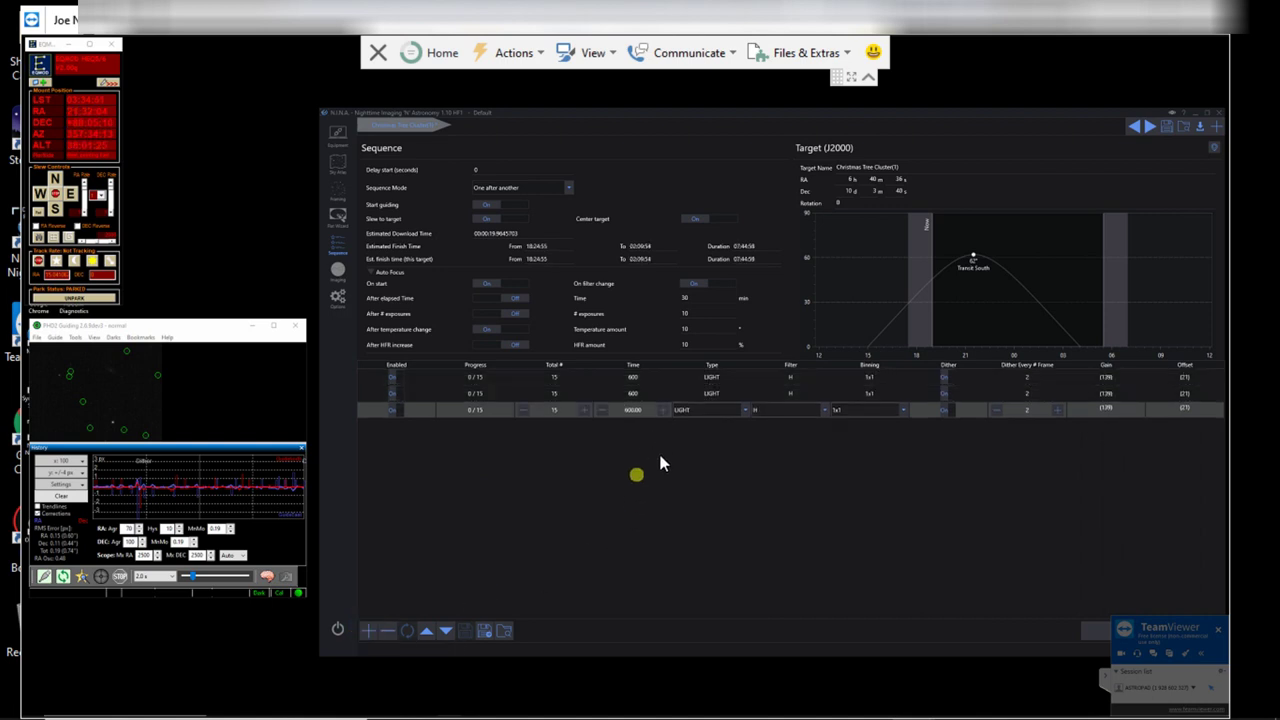
pyautogui.click(821, 410)
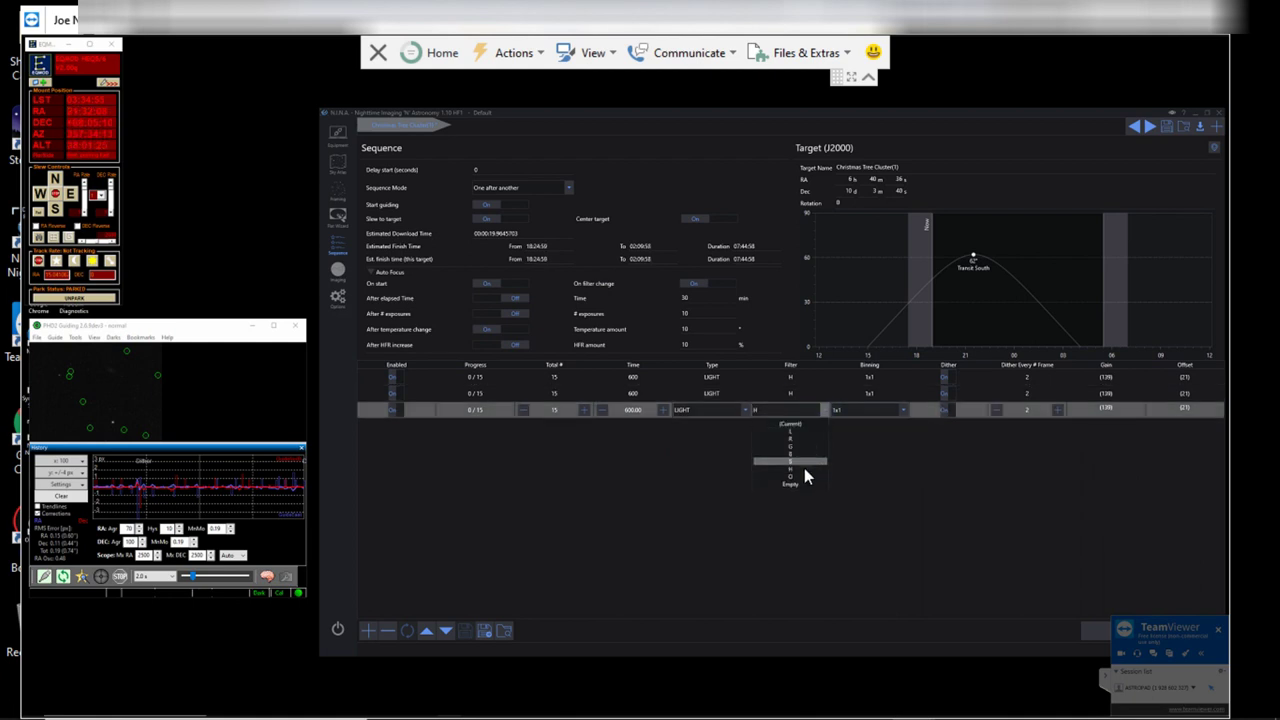
pyautogui.click(802, 462)
pyautogui.click(820, 396)
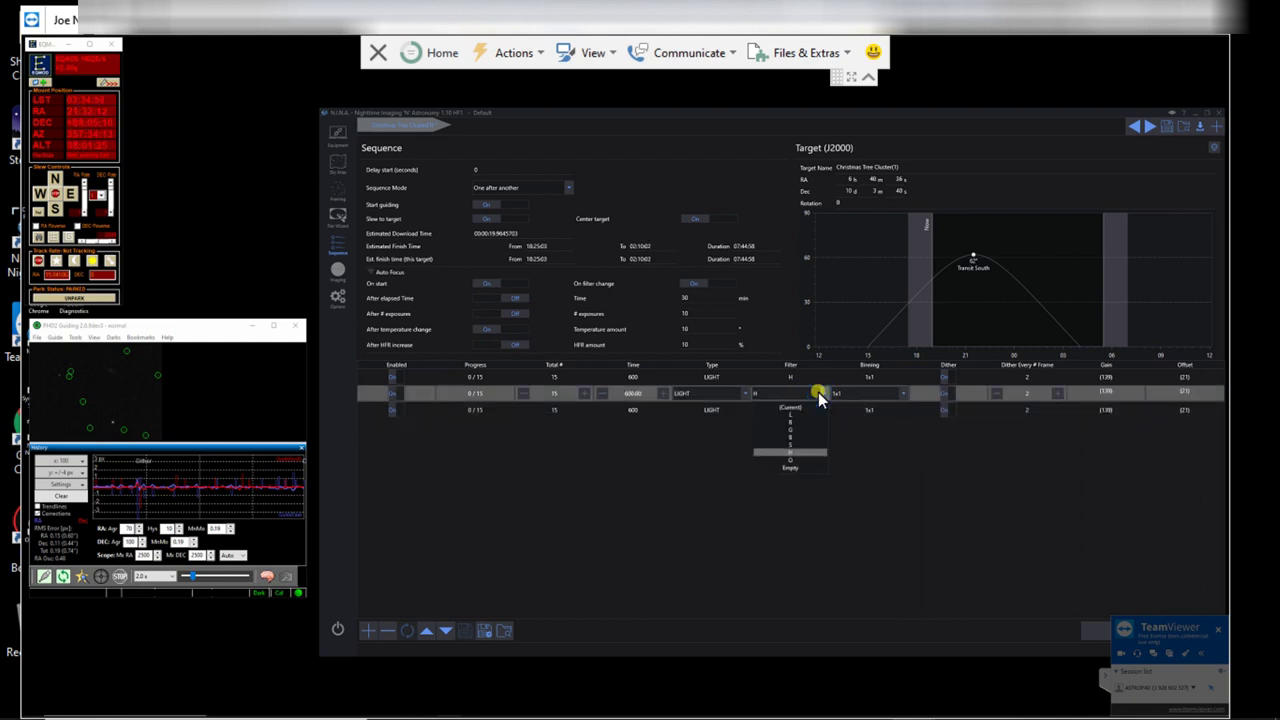
pyautogui.click(799, 459)
pyautogui.click(807, 526)
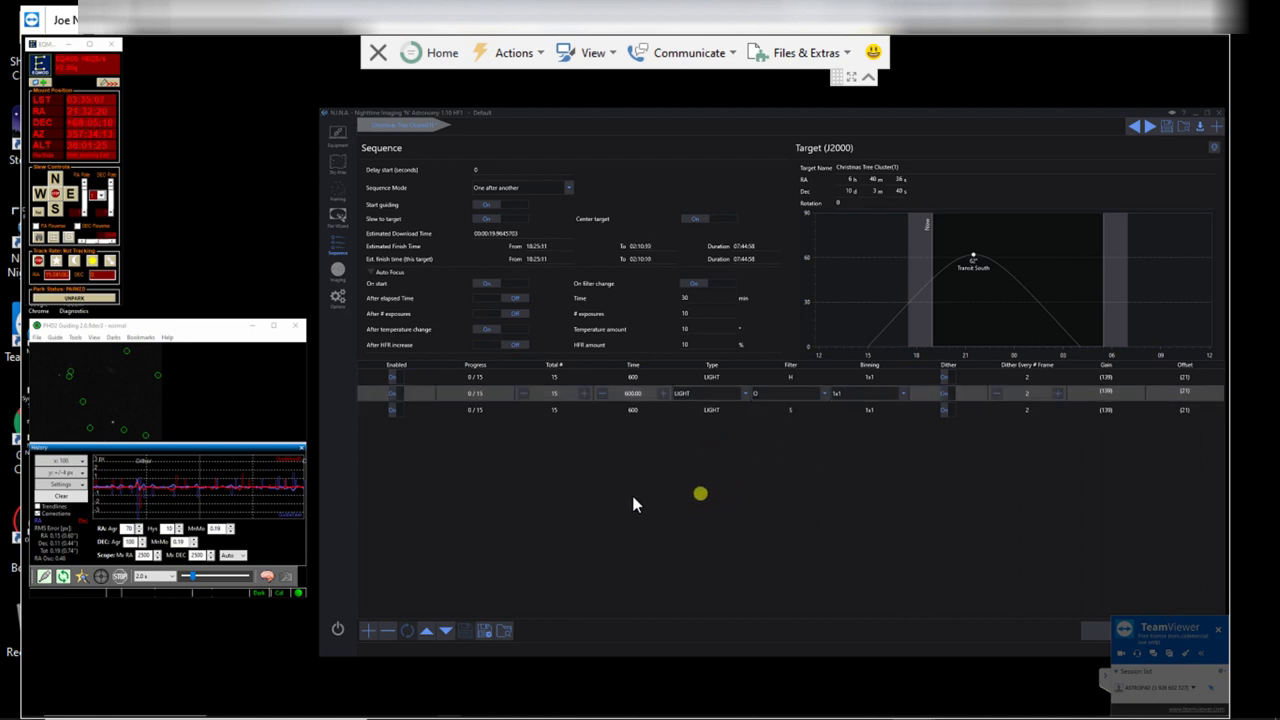
pyautogui.click(470, 411)
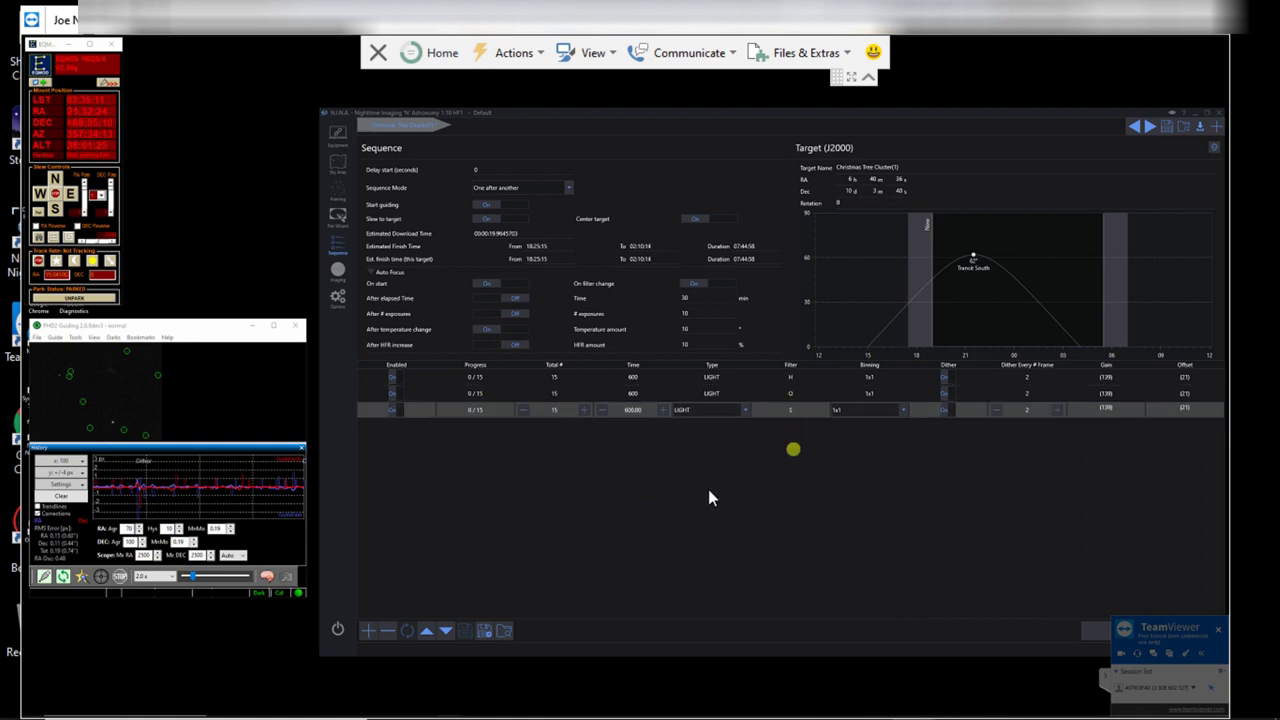
# - Unpark the mount, start PHD2 looping exposures, and show N.I.N.A.'s Imaging page
pyautogui.click(72, 299)
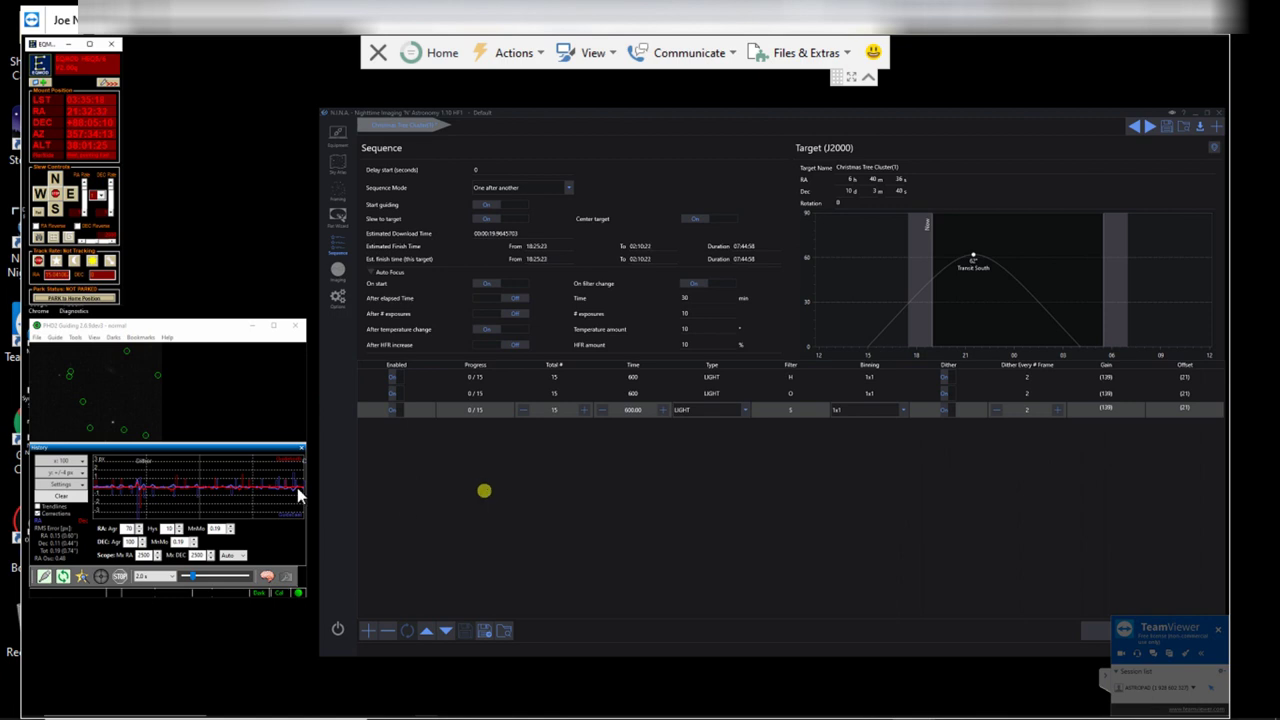
pyautogui.click(193, 579)
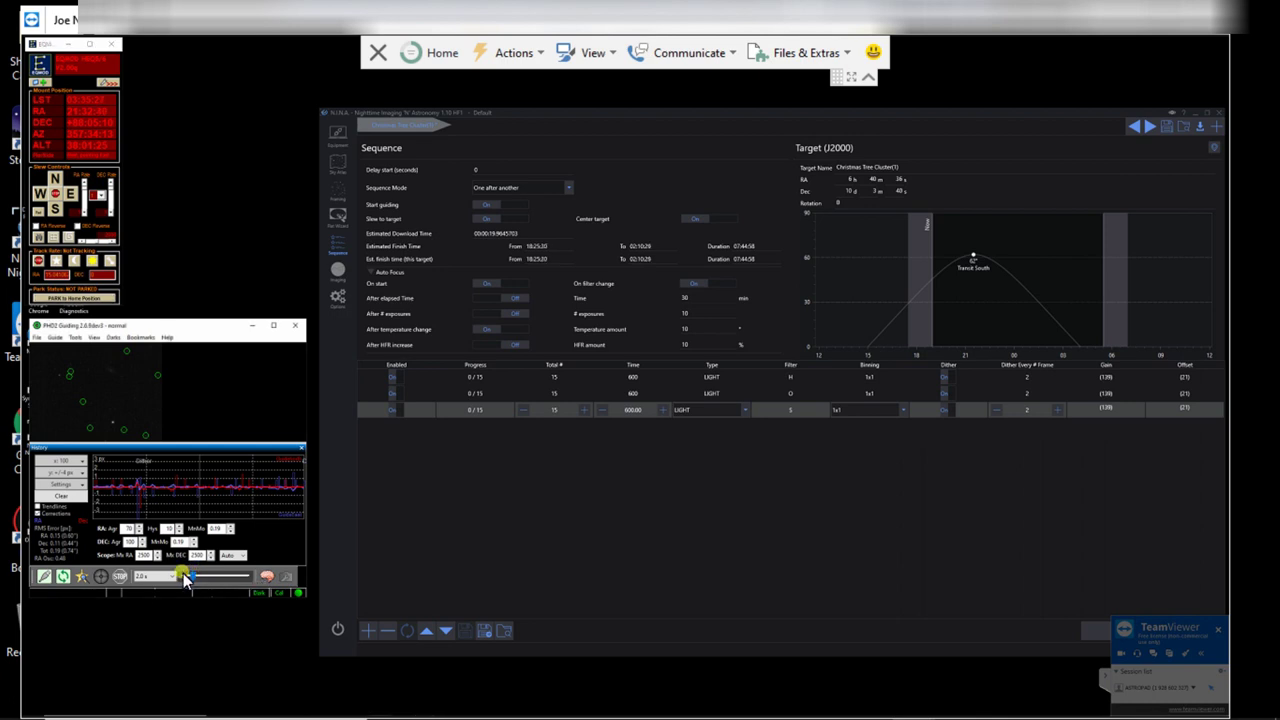
pyautogui.click(72, 579)
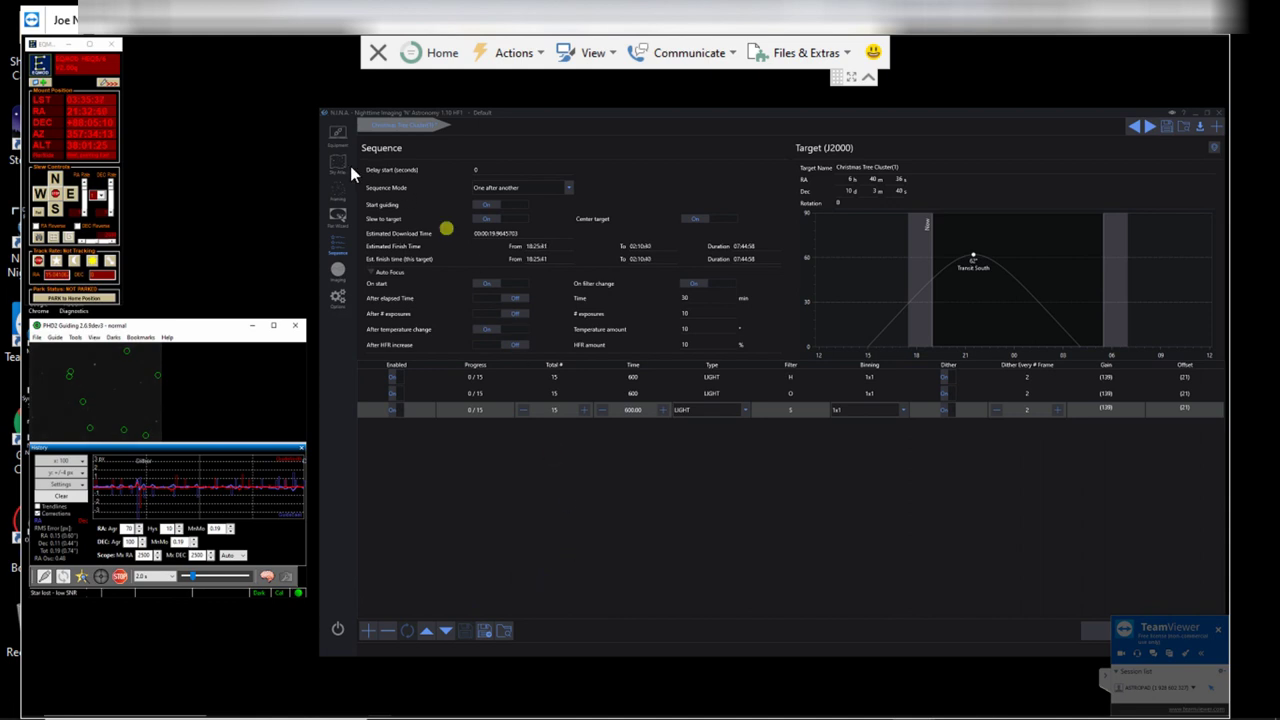
pyautogui.click(336, 272)
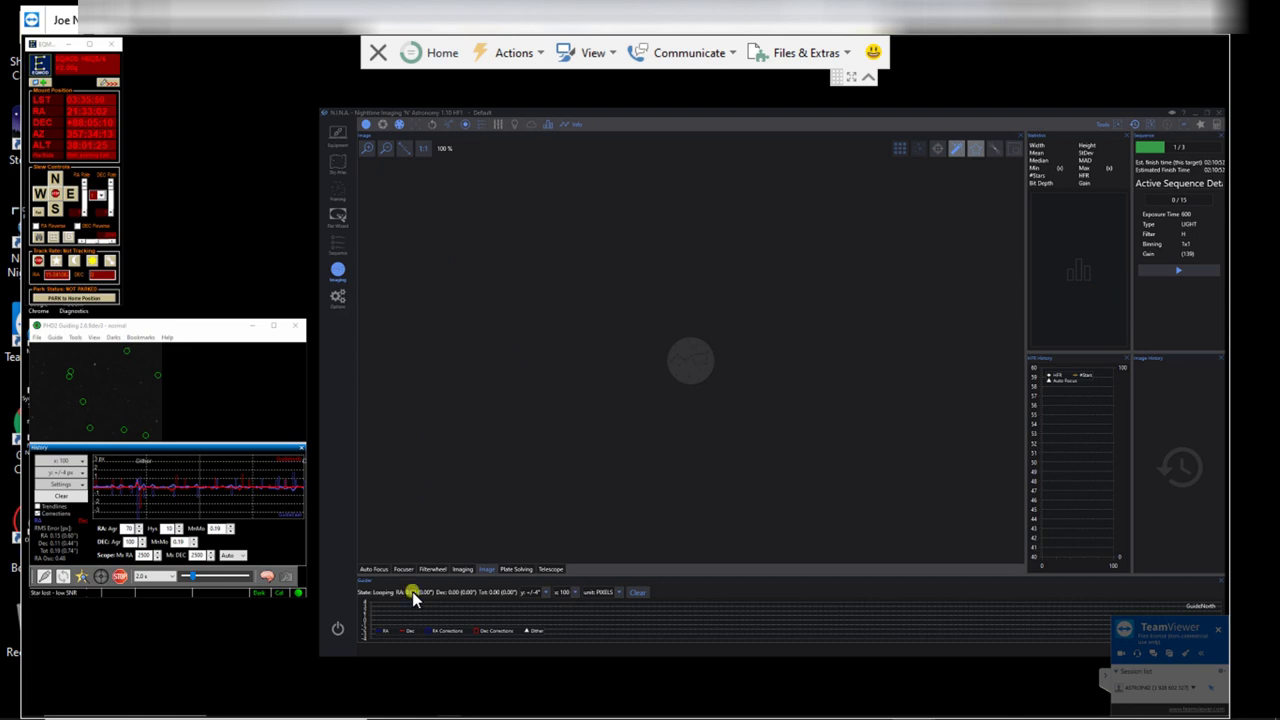
# - Take a 5-second test exposure through the L filter
pyautogui.click(462, 567)
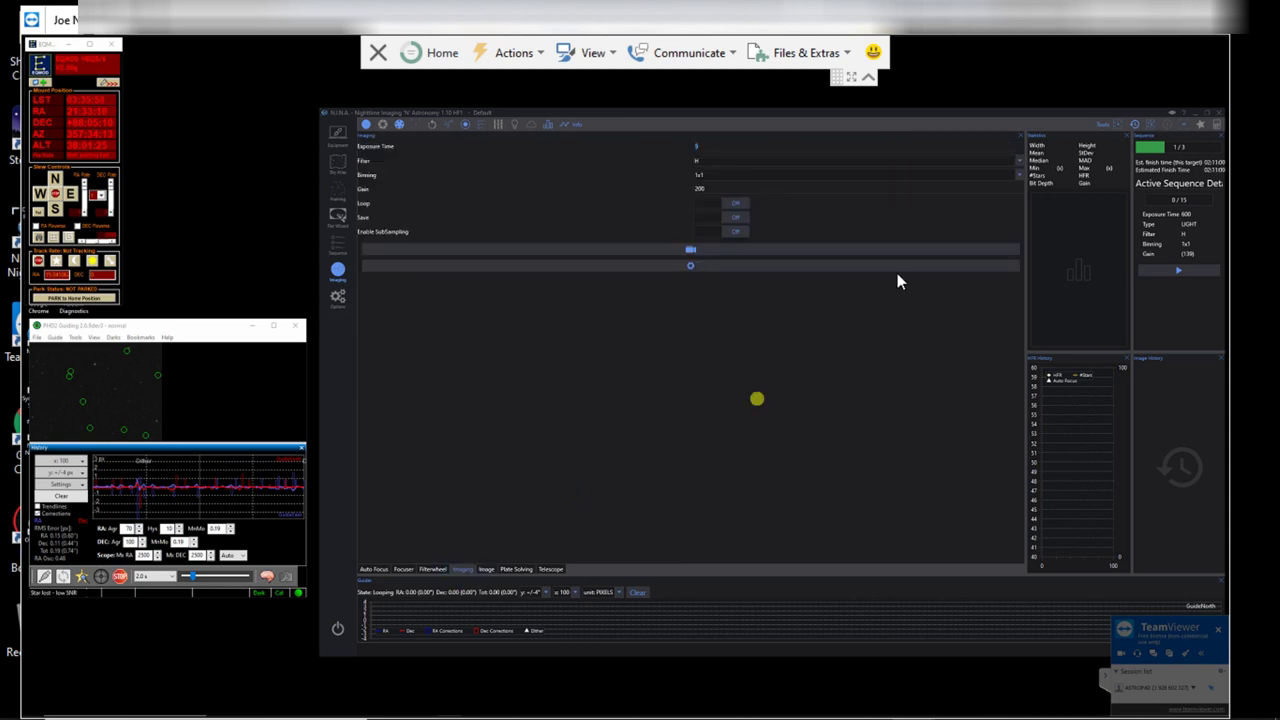
pyautogui.click(1013, 162)
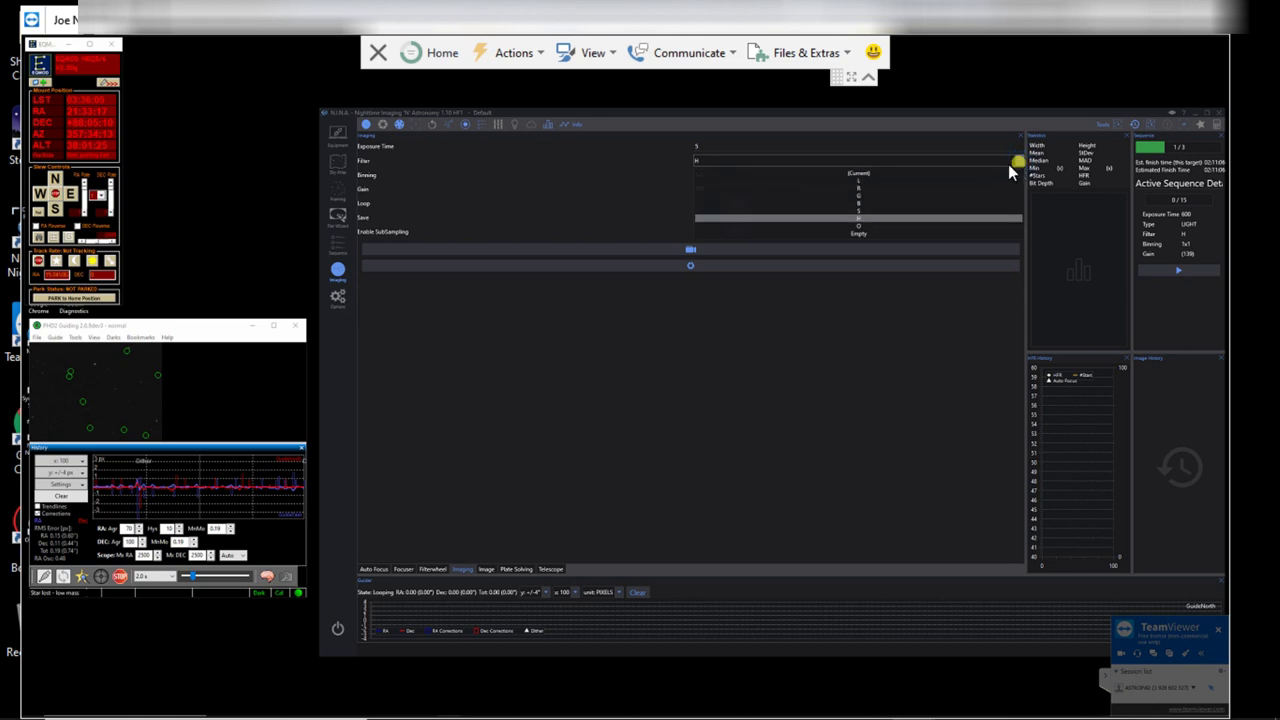
pyautogui.click(868, 180)
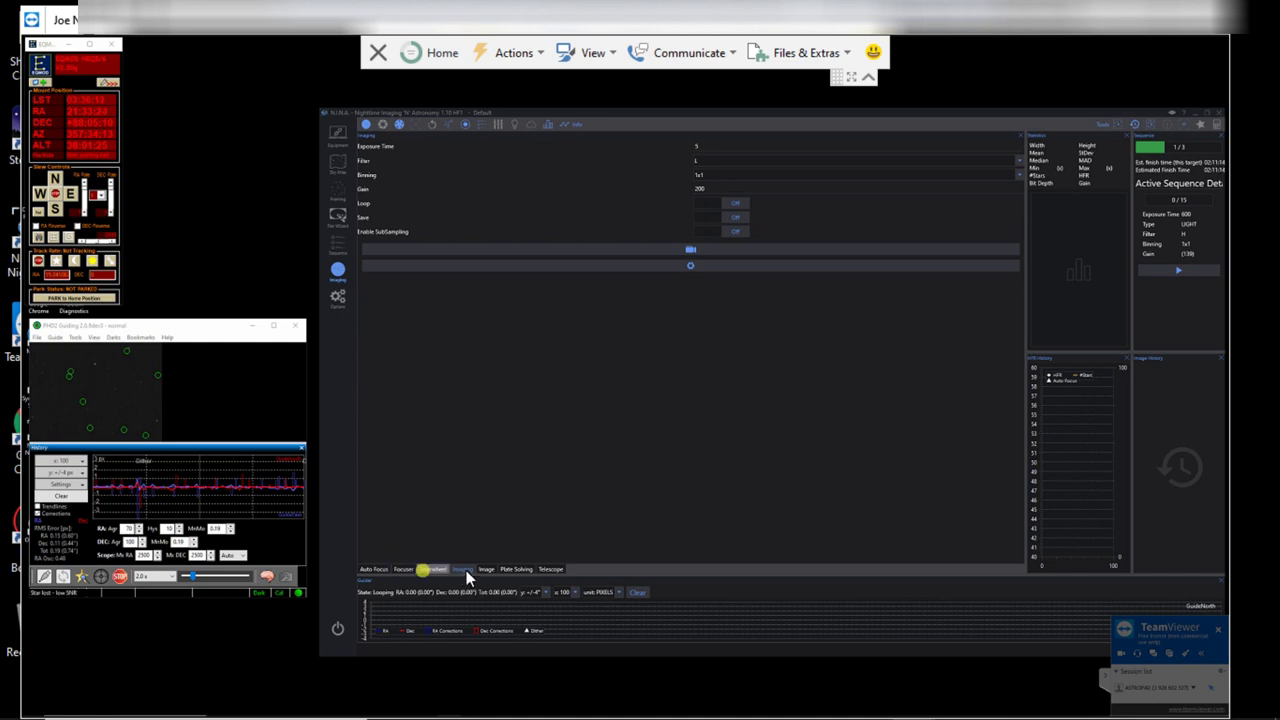
pyautogui.click(689, 268)
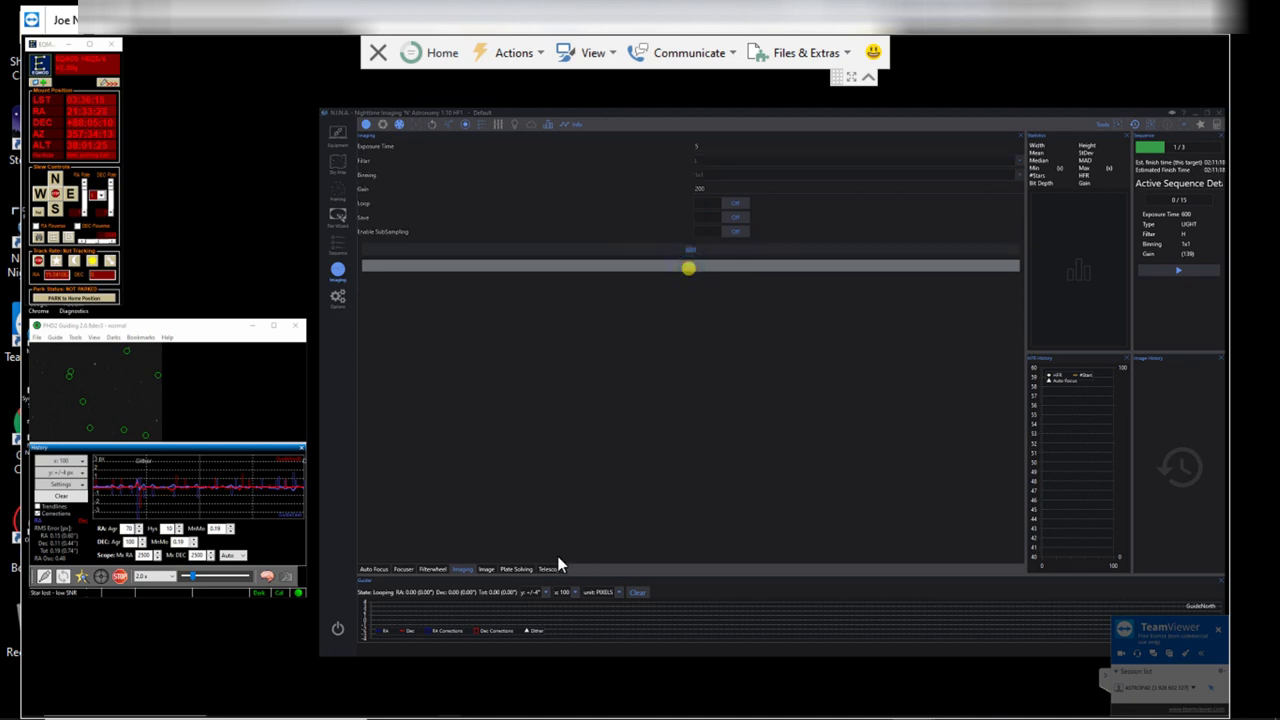
# - Display the finished L test frame and start PHD2 guiding on an auto-selected star
pyautogui.click(487, 570)
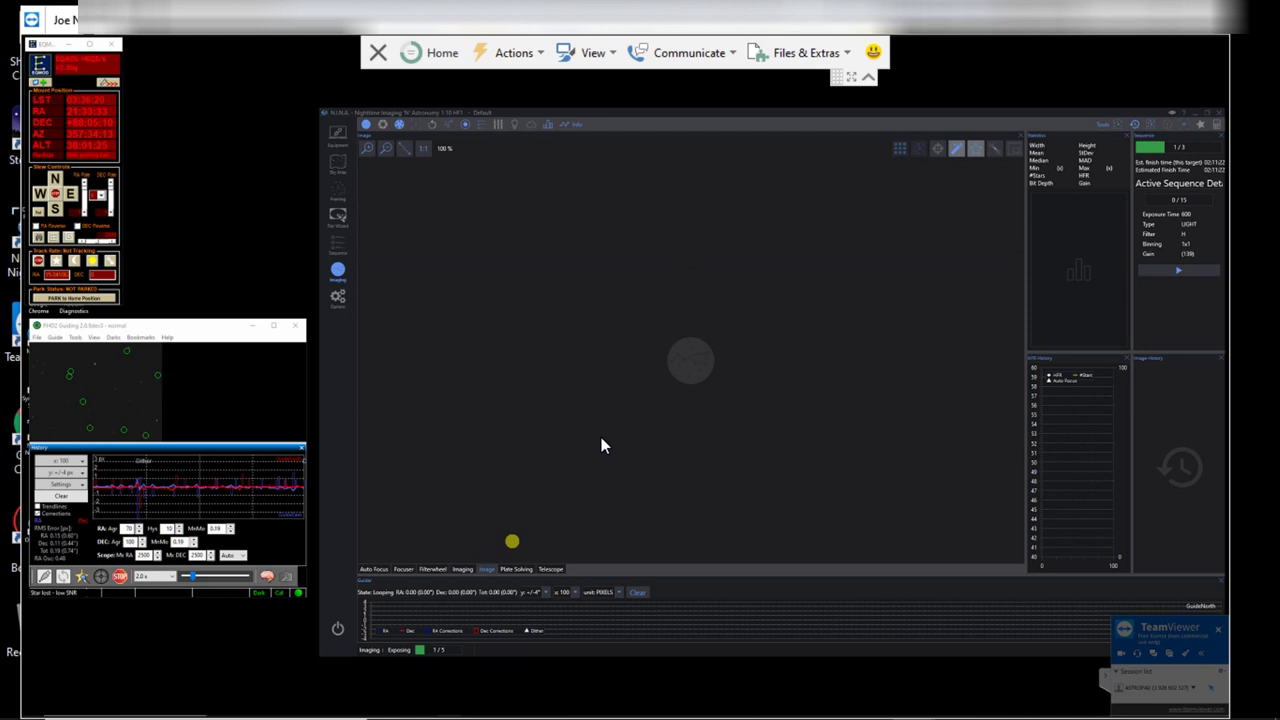
pyautogui.click(80, 577)
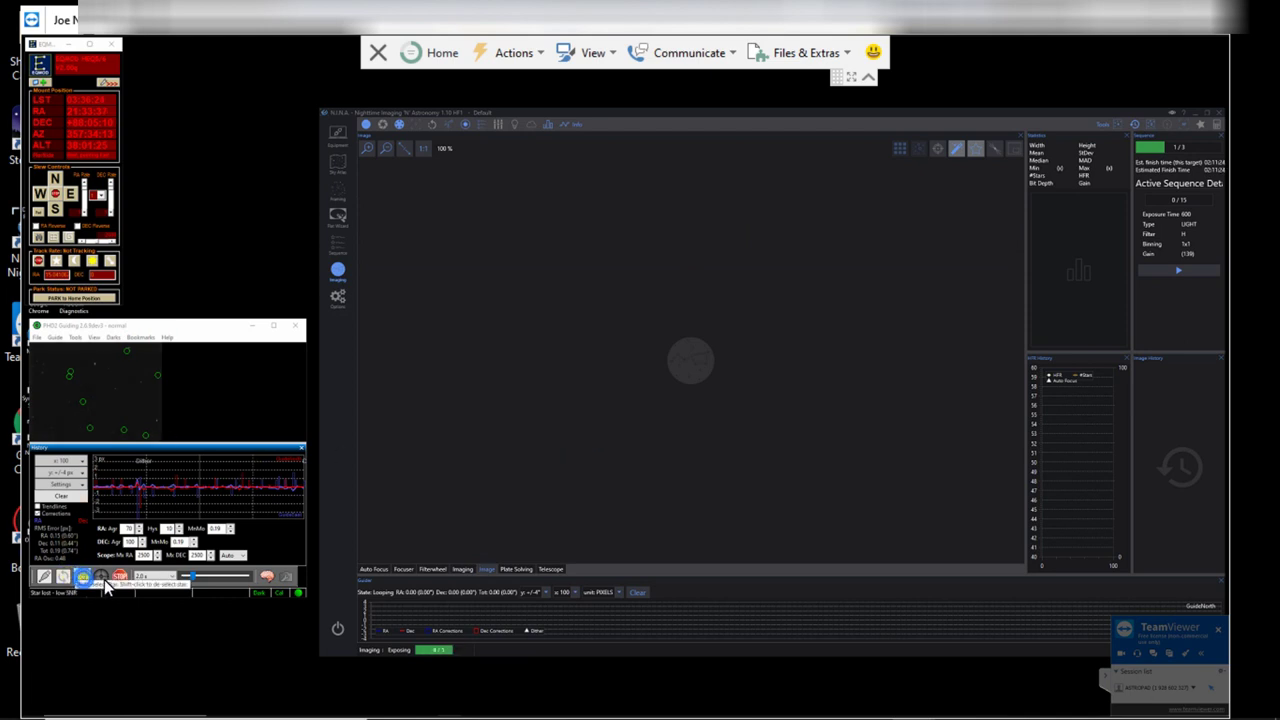
pyautogui.click(103, 580)
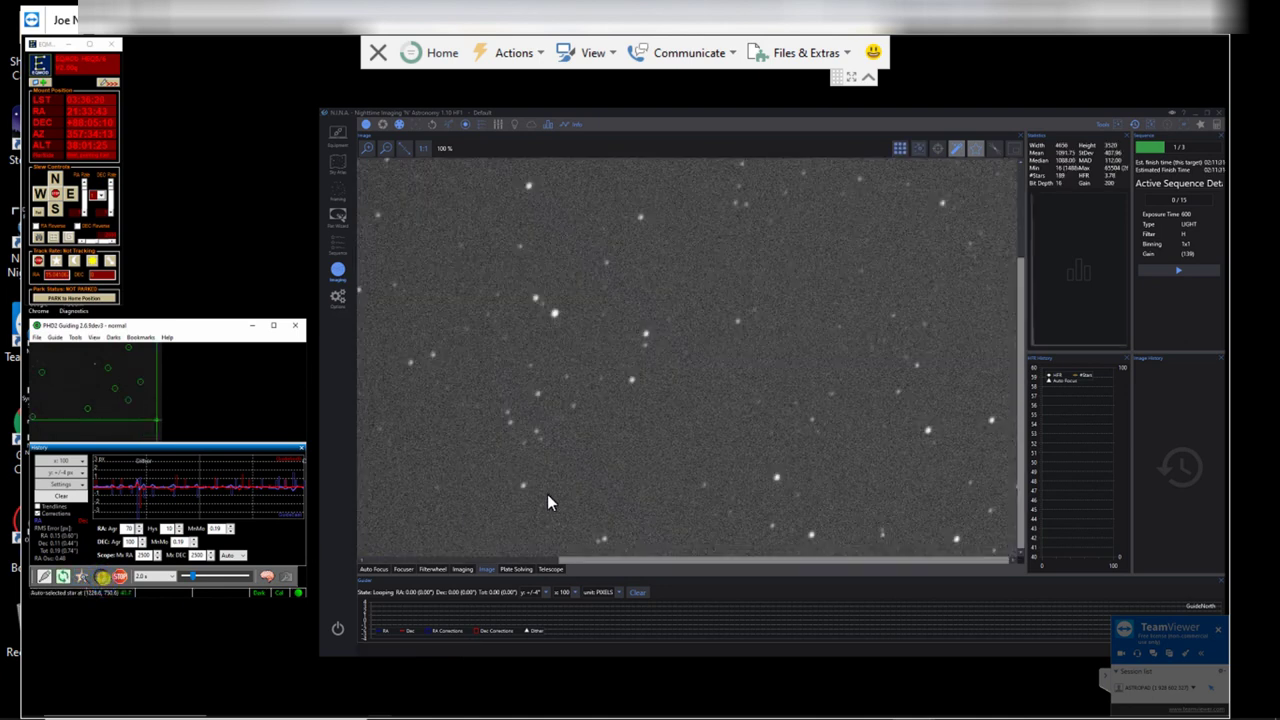
# - Zoom in and out on the 189-star test frame (HFR 3.78)
pyautogui.click(600, 475)
pyautogui.scroll(-5, 731, 399)
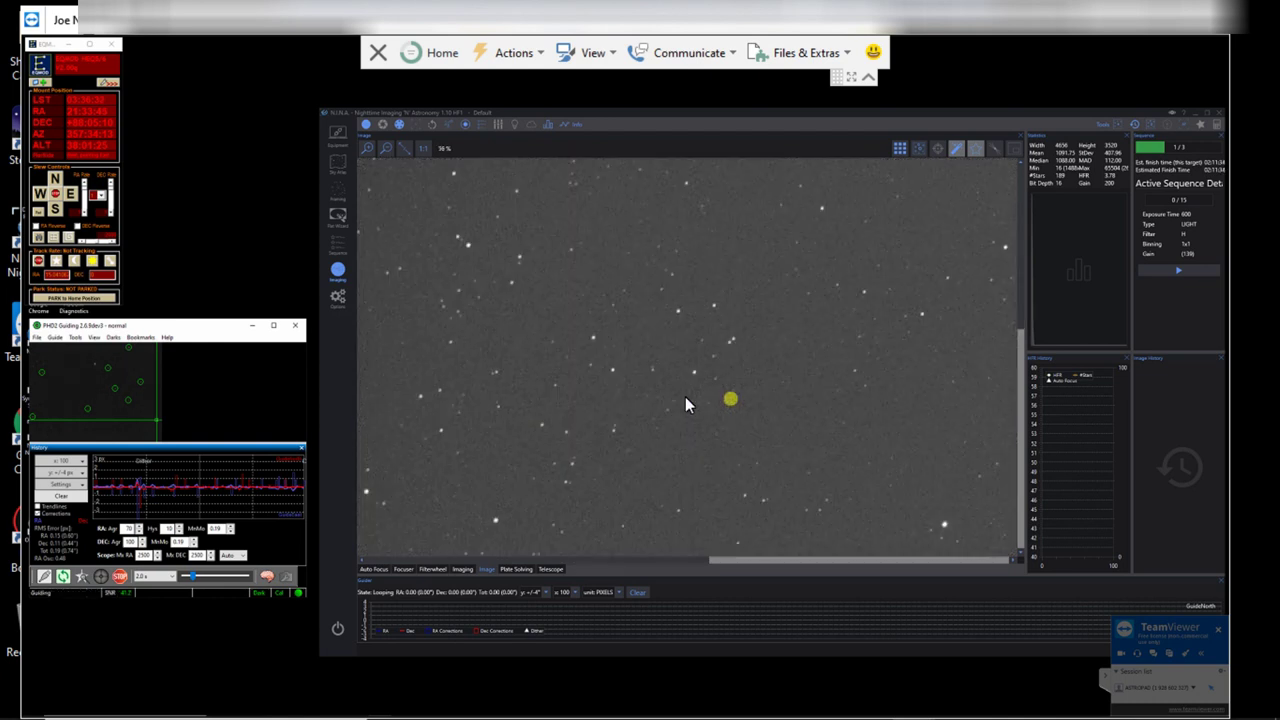
pyautogui.scroll(2, 540, 340)
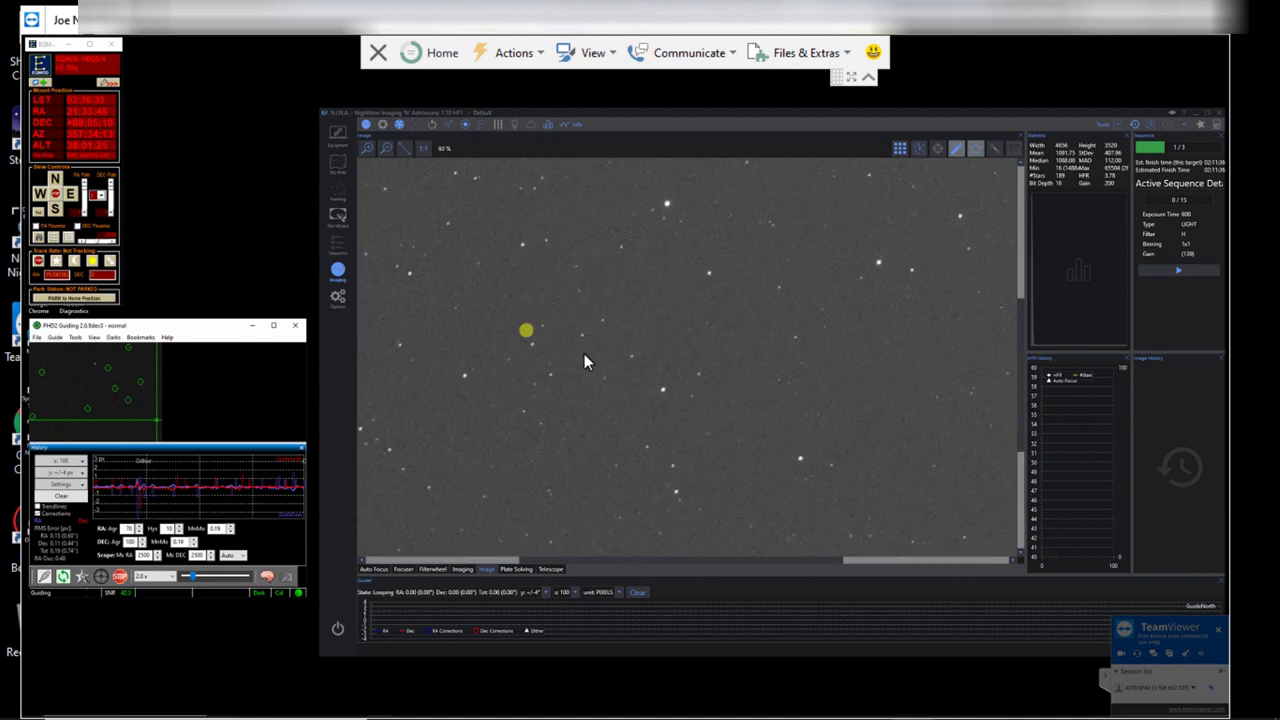
pyautogui.scroll(2, 611, 358)
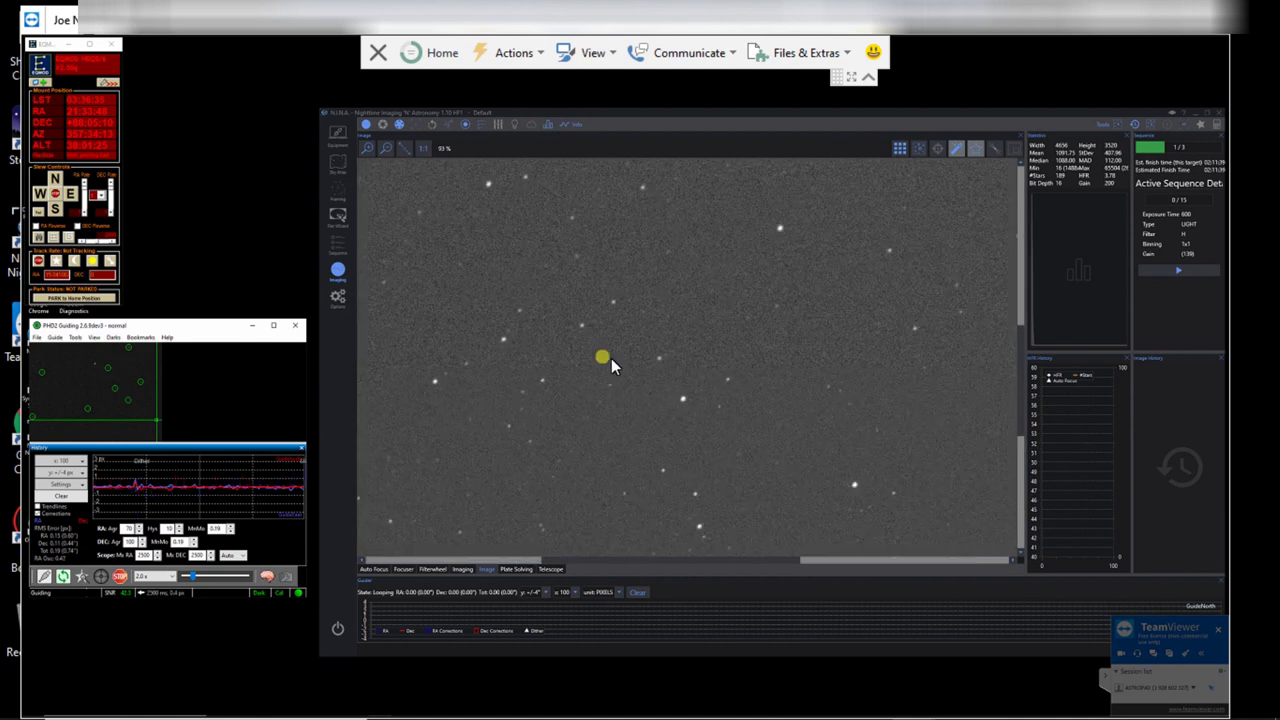
pyautogui.scroll(-3, 611, 358)
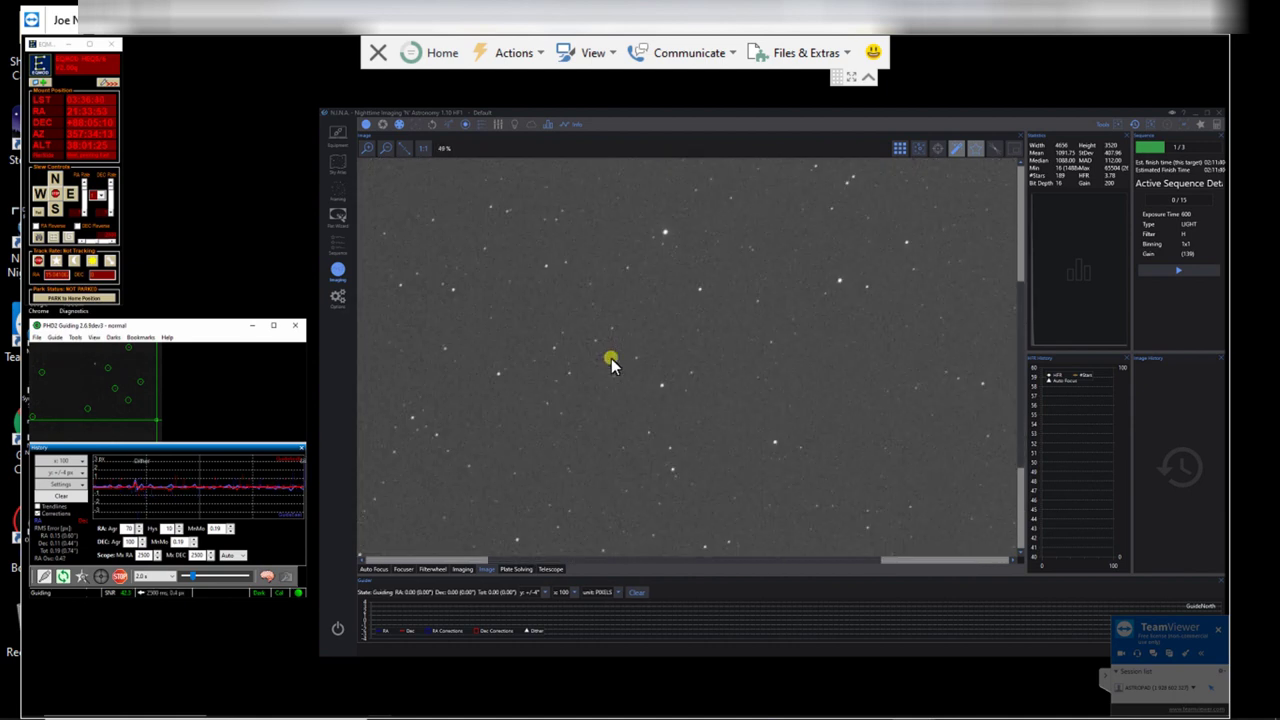
pyautogui.scroll(-1, 426, 258)
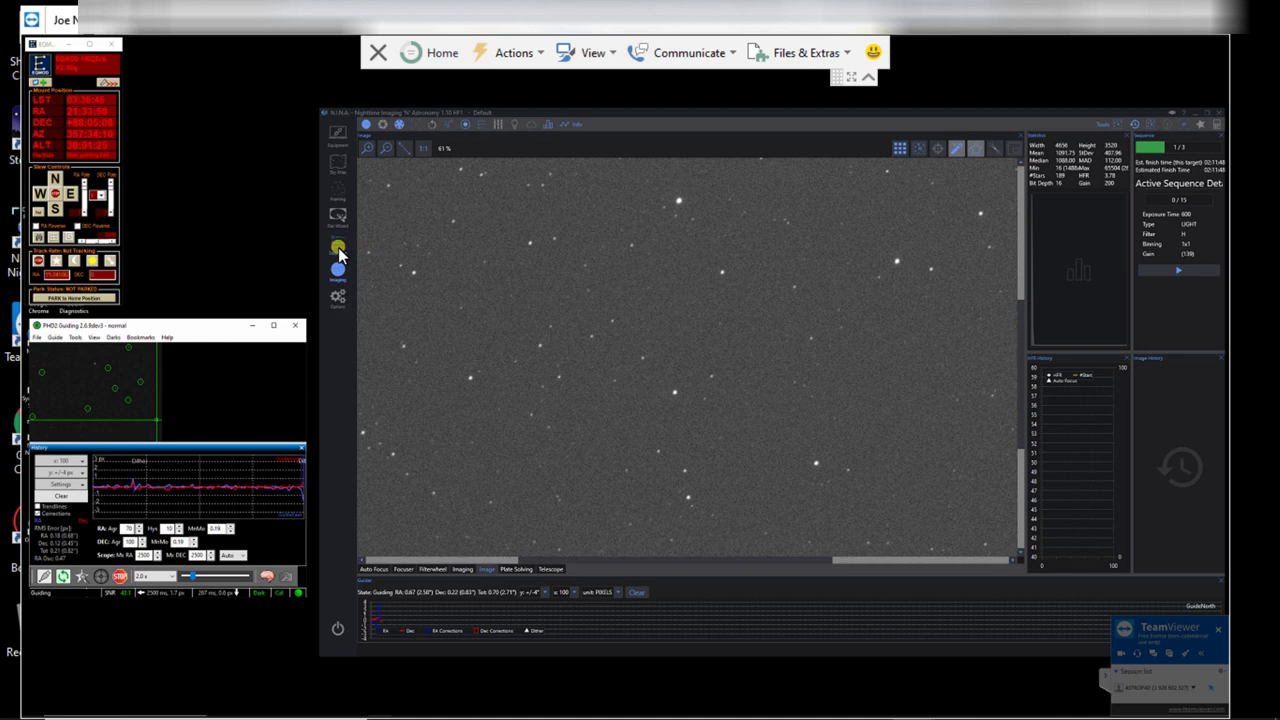
# - Take another L test exposure, then return to the Christmas Tree Cluster sequence of H, O, S lights
pyautogui.click(463, 569)
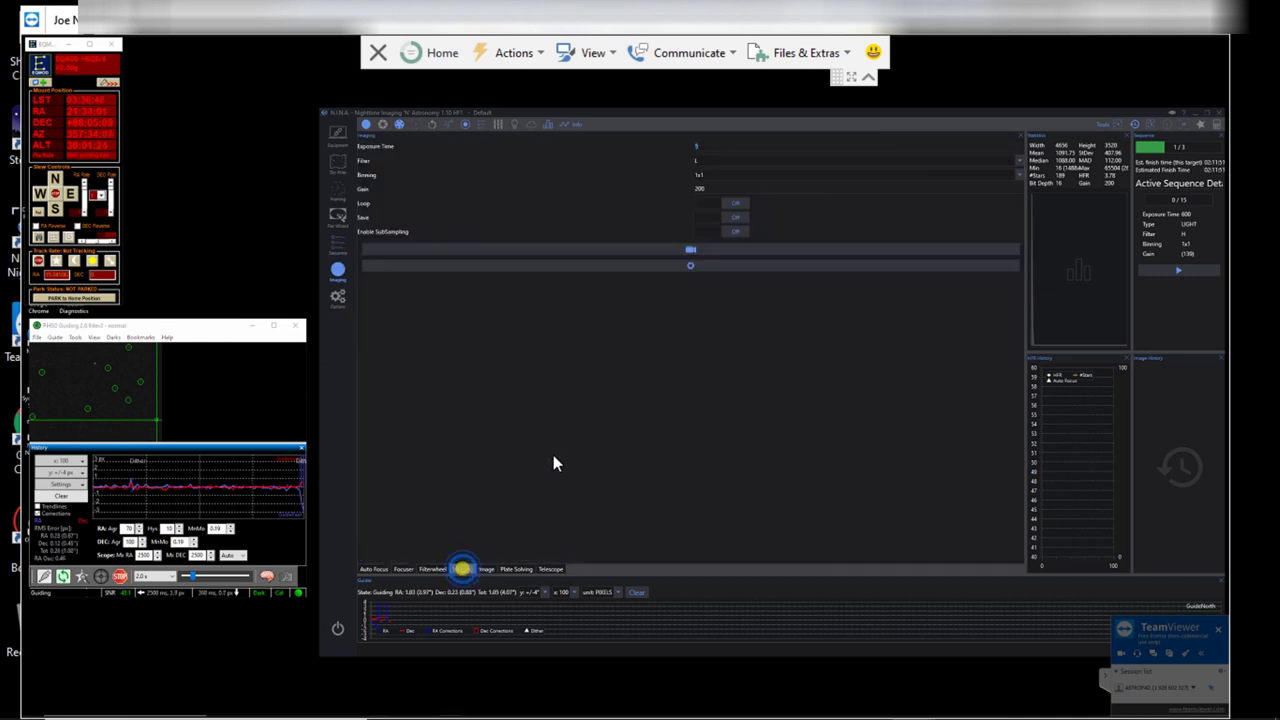
pyautogui.click(692, 270)
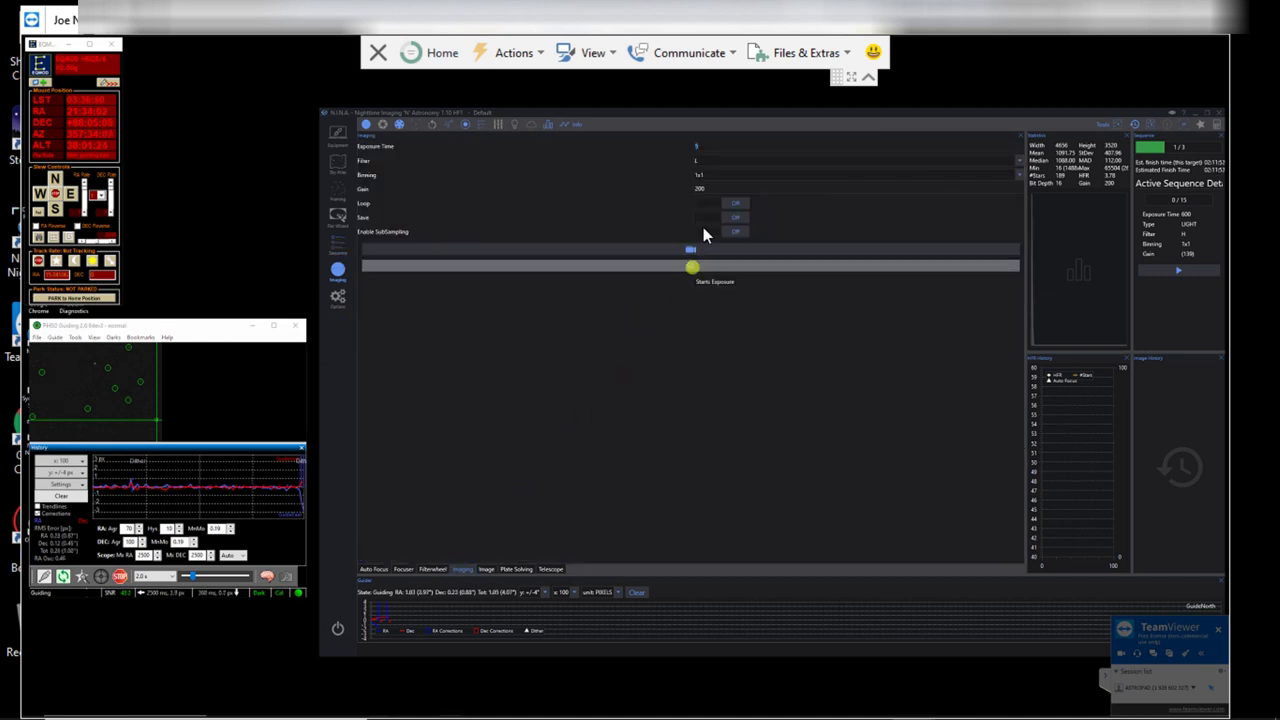
pyautogui.click(340, 250)
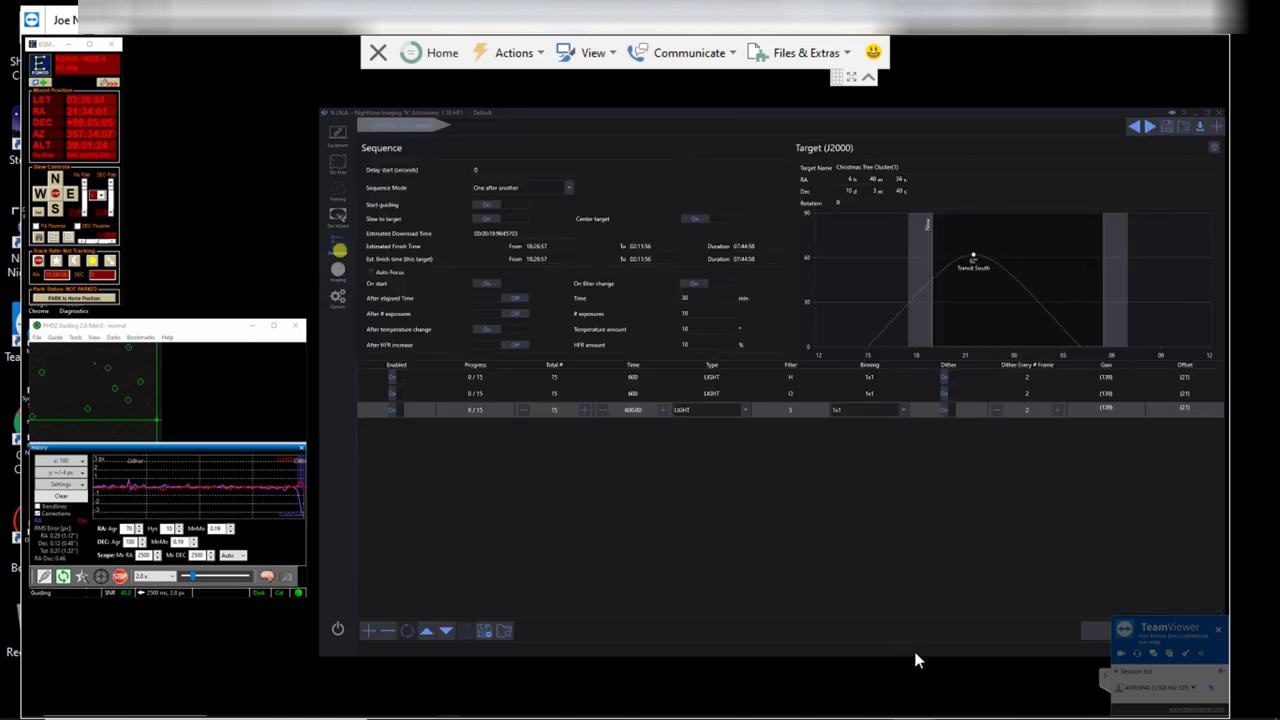
pyautogui.click(913, 647)
pyautogui.click(951, 546)
pyautogui.click(953, 691)
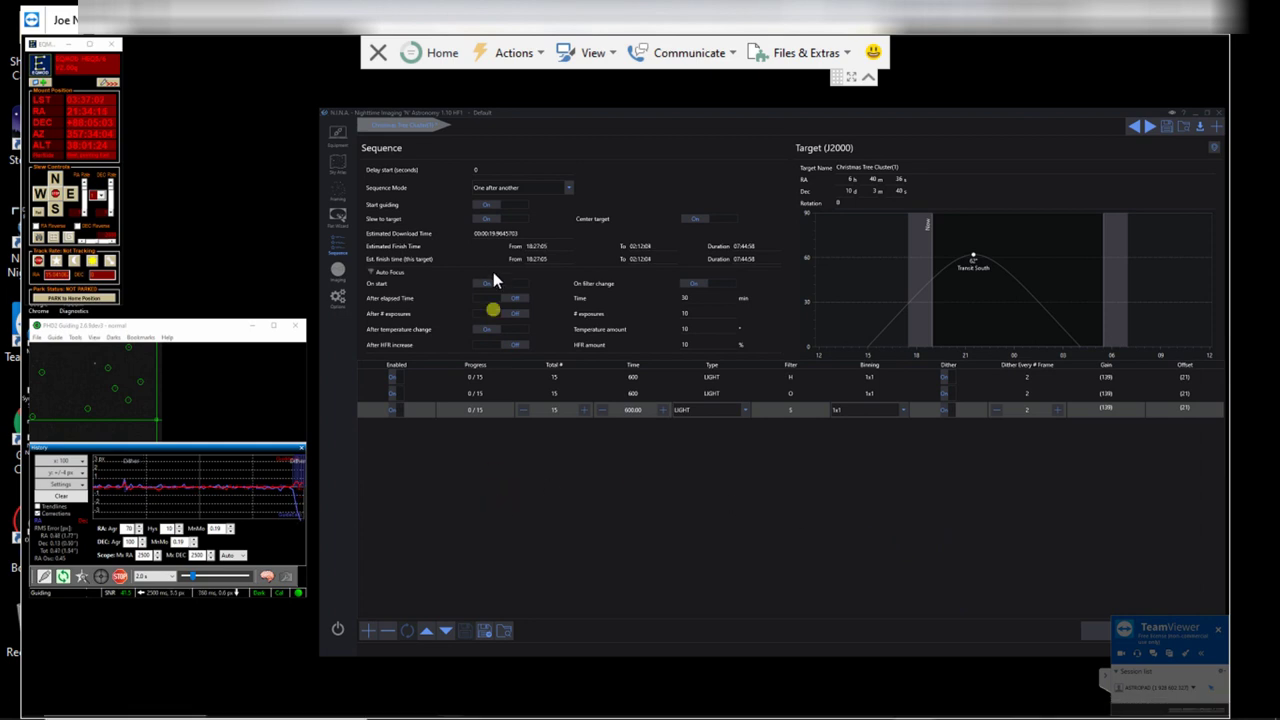
# - Start the imaging sequence, scale the TeamViewer display to fit, and open N.I.N.A. Options
pyautogui.click(1089, 631)
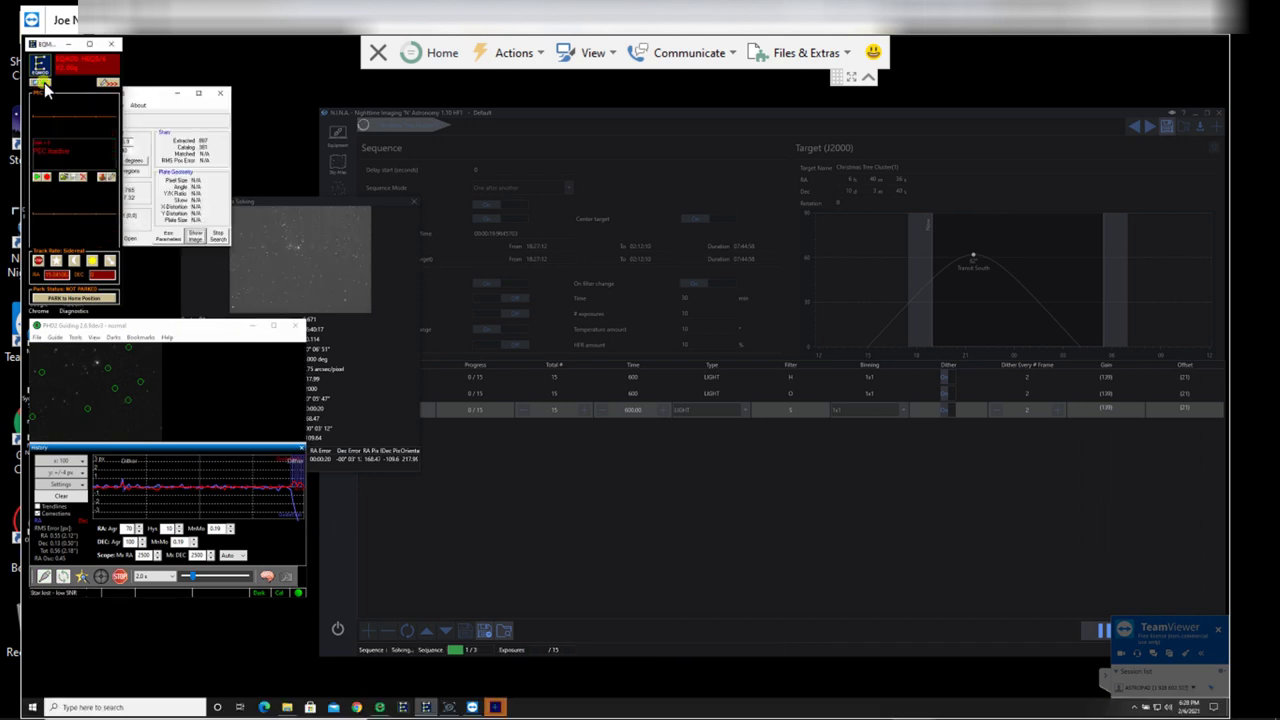
pyautogui.click(543, 57)
pyautogui.click(592, 53)
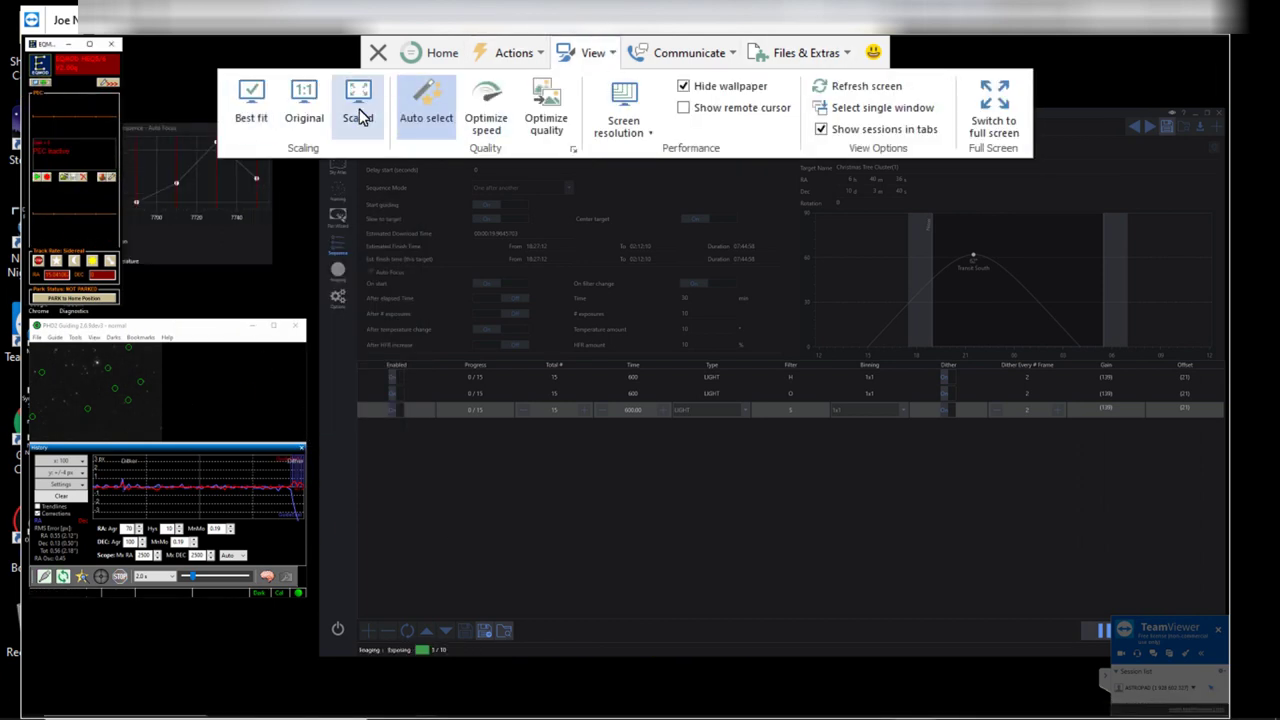
pyautogui.click(416, 131)
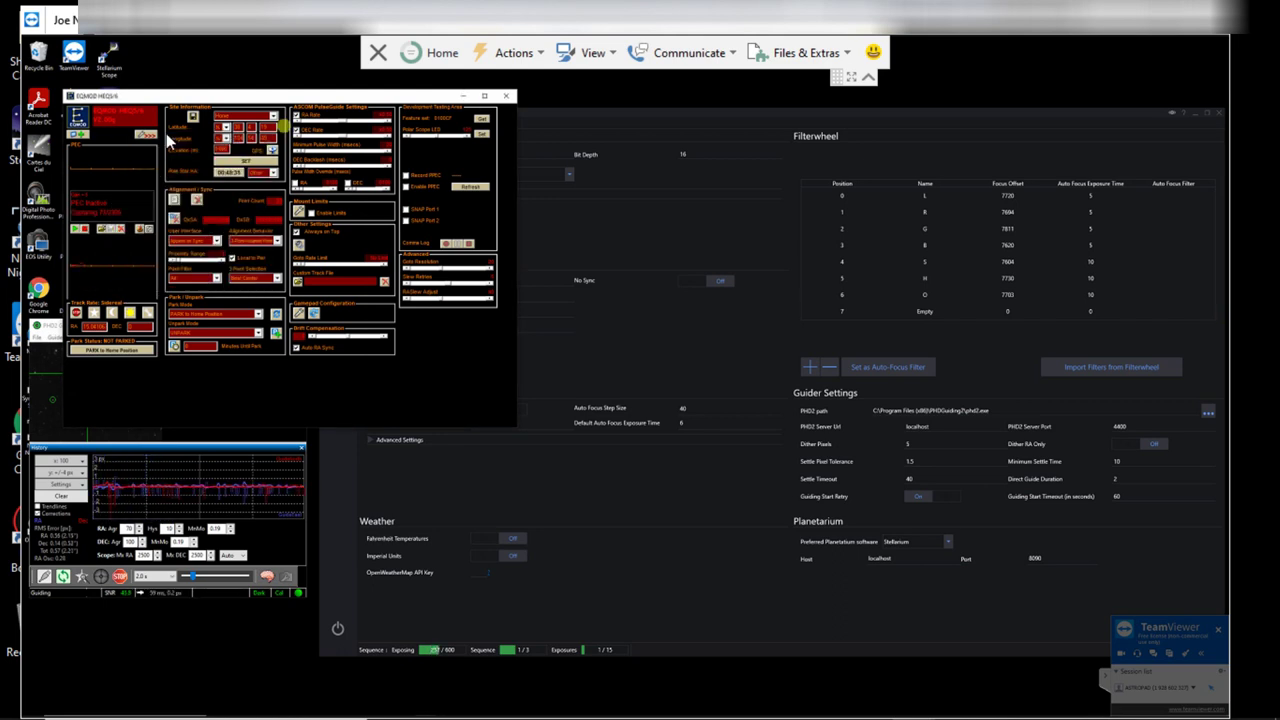
# - Collapse and move aside the EQMOD mount window, then view the first 600 s Ha frame
pyautogui.click(163, 293)
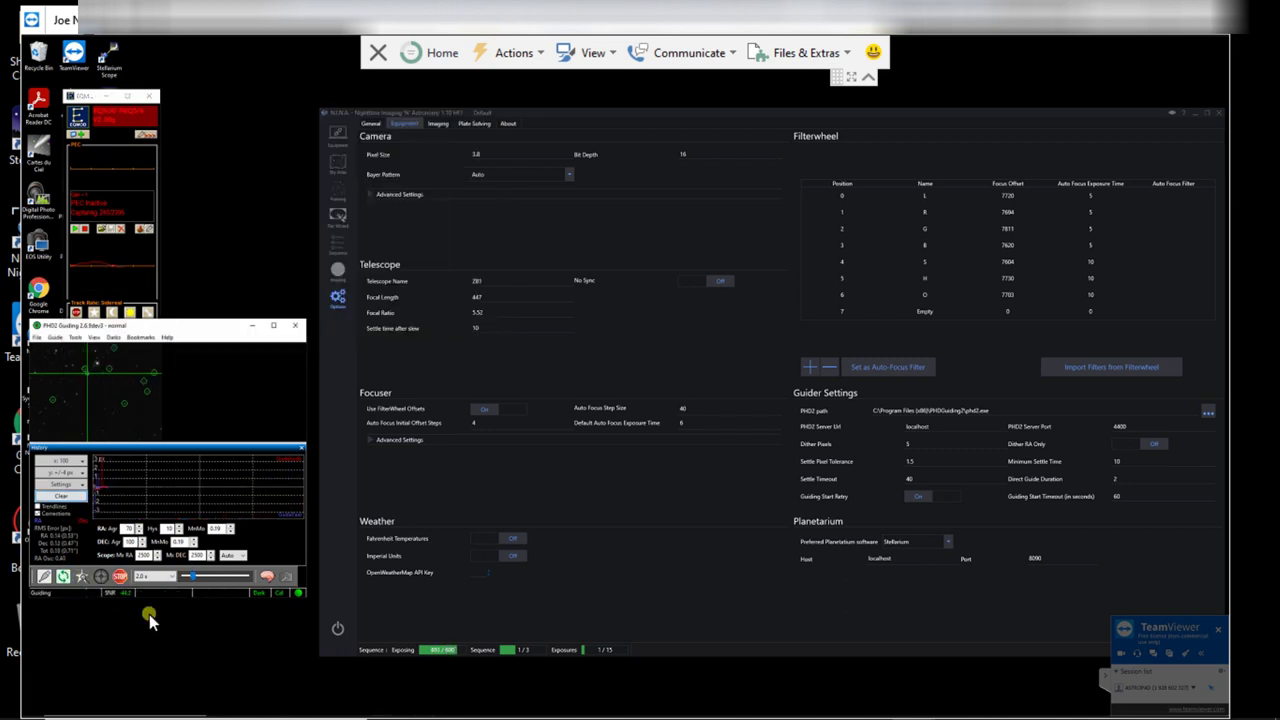
pyautogui.moveTo(77, 97); pyautogui.dragTo(147, 54)
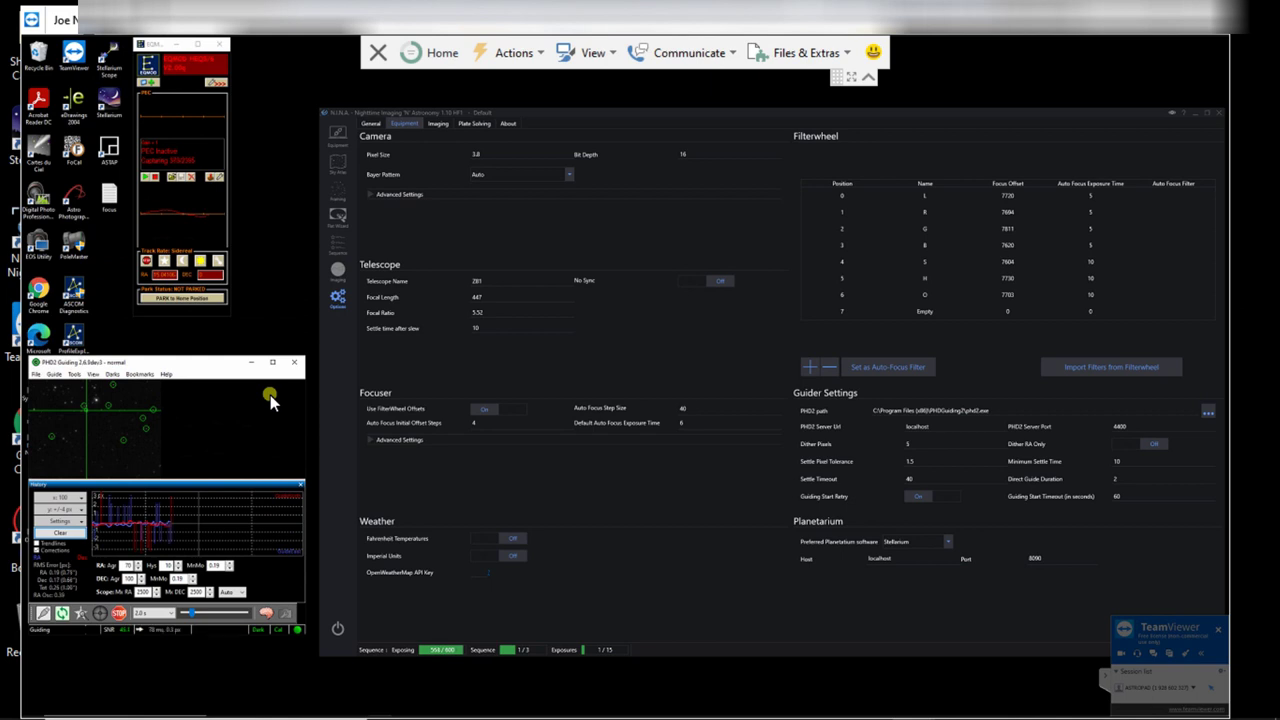
pyautogui.click(338, 270)
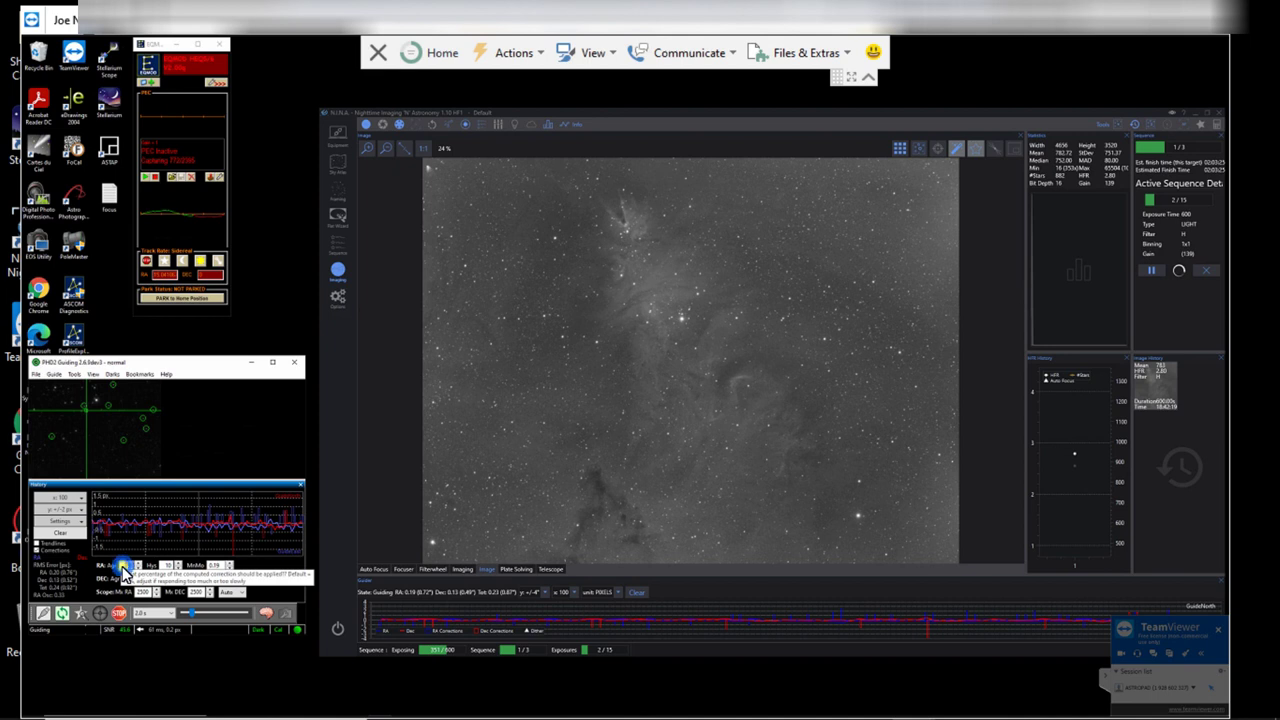
# - Set PHD2 RA aggressiveness 60, RA min move 0.20, DEC min move 0.25, DEC aggressiveness 50
pyautogui.click(137, 567)
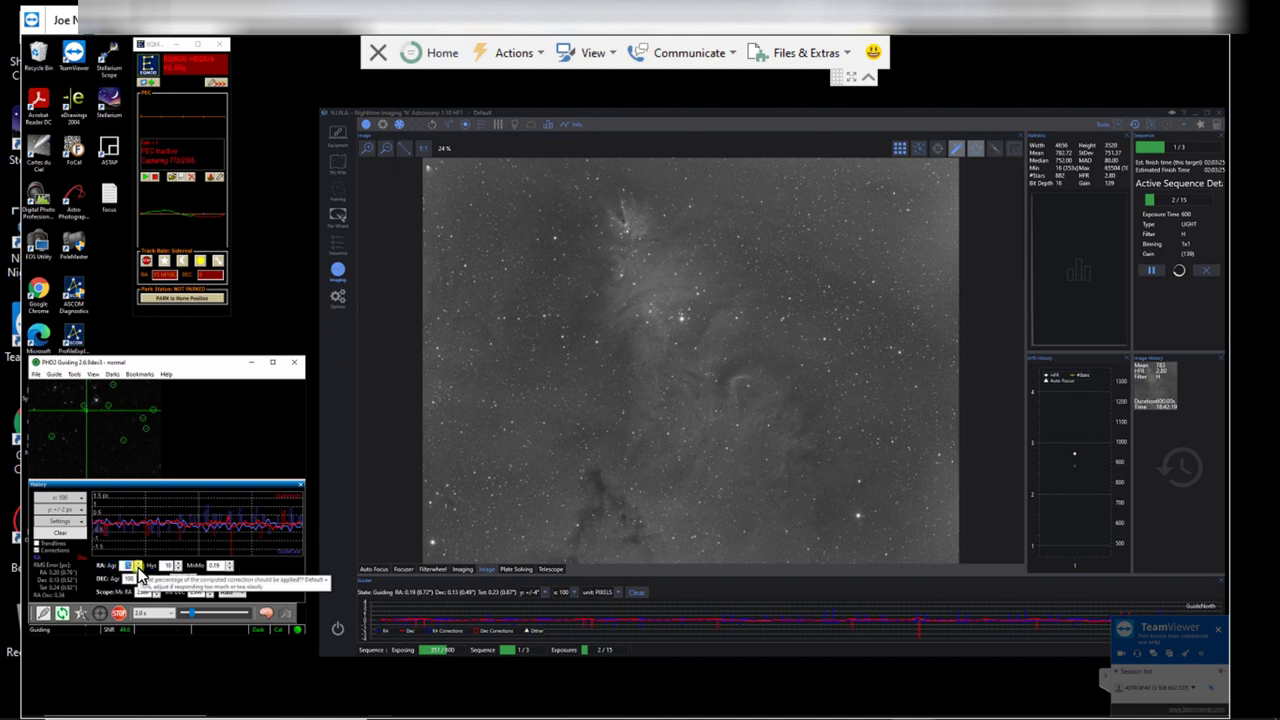
pyautogui.click(139, 569)
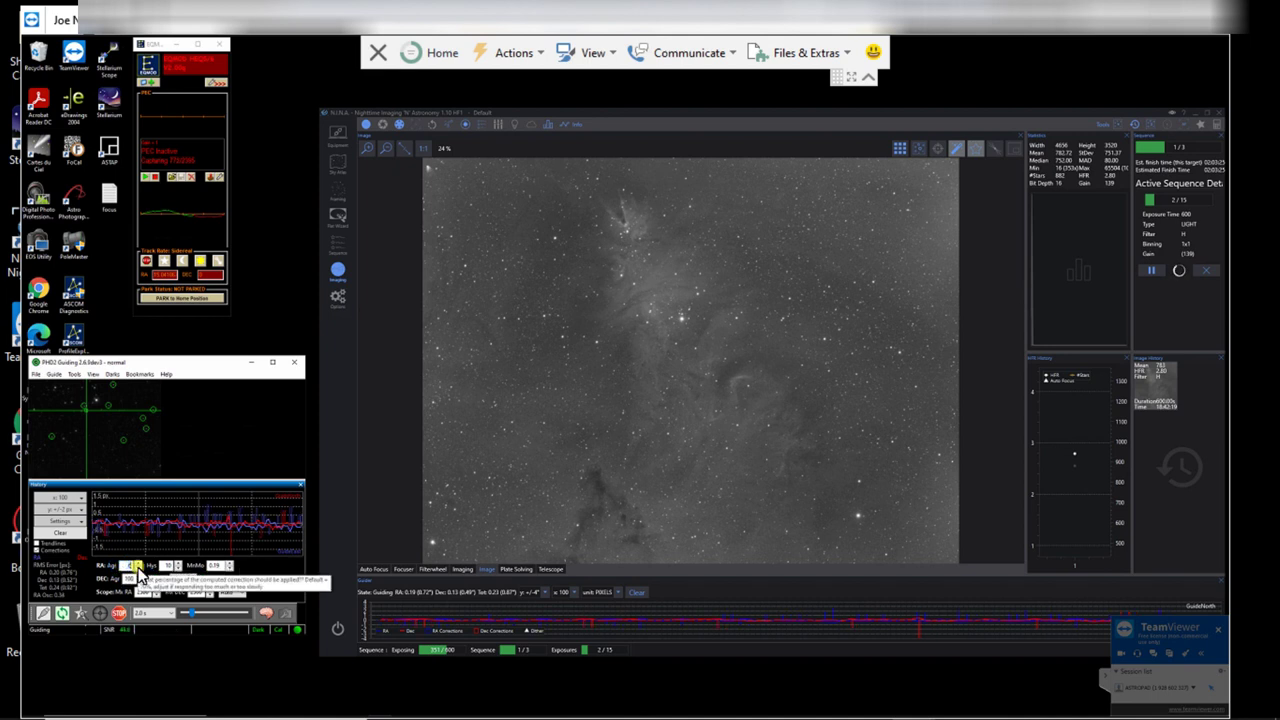
pyautogui.click(231, 563)
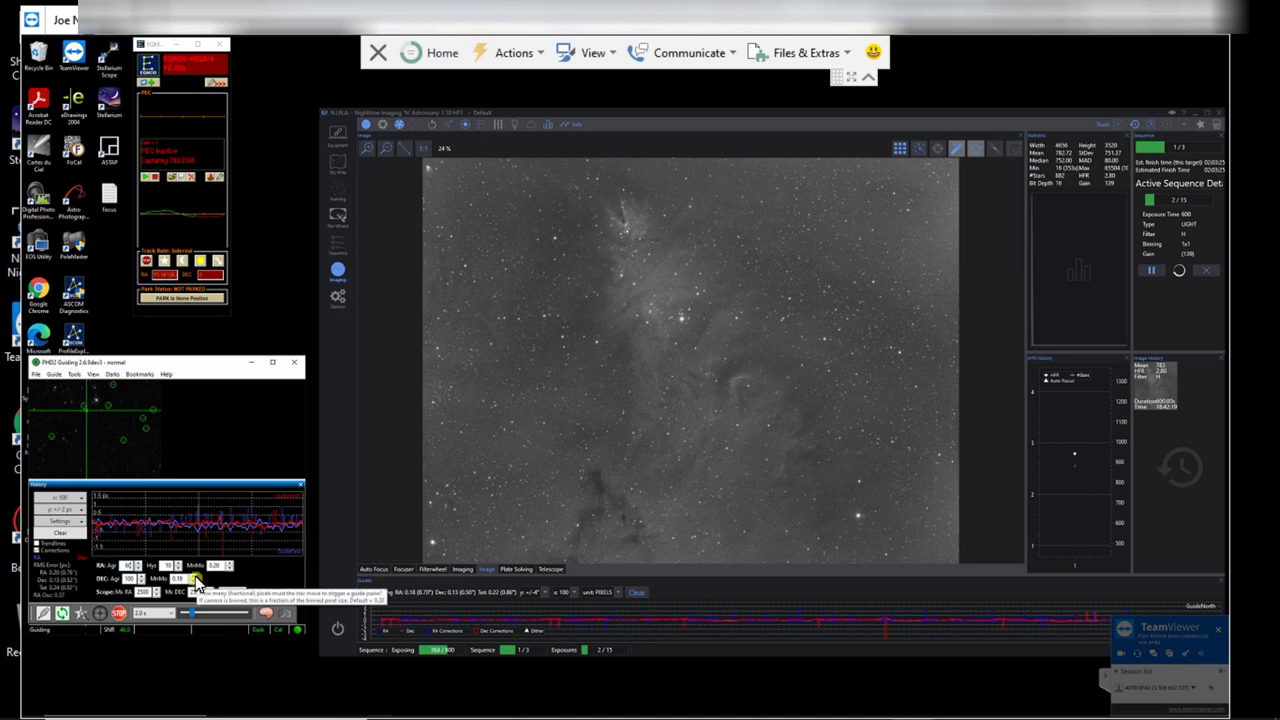
pyautogui.click(197, 577)
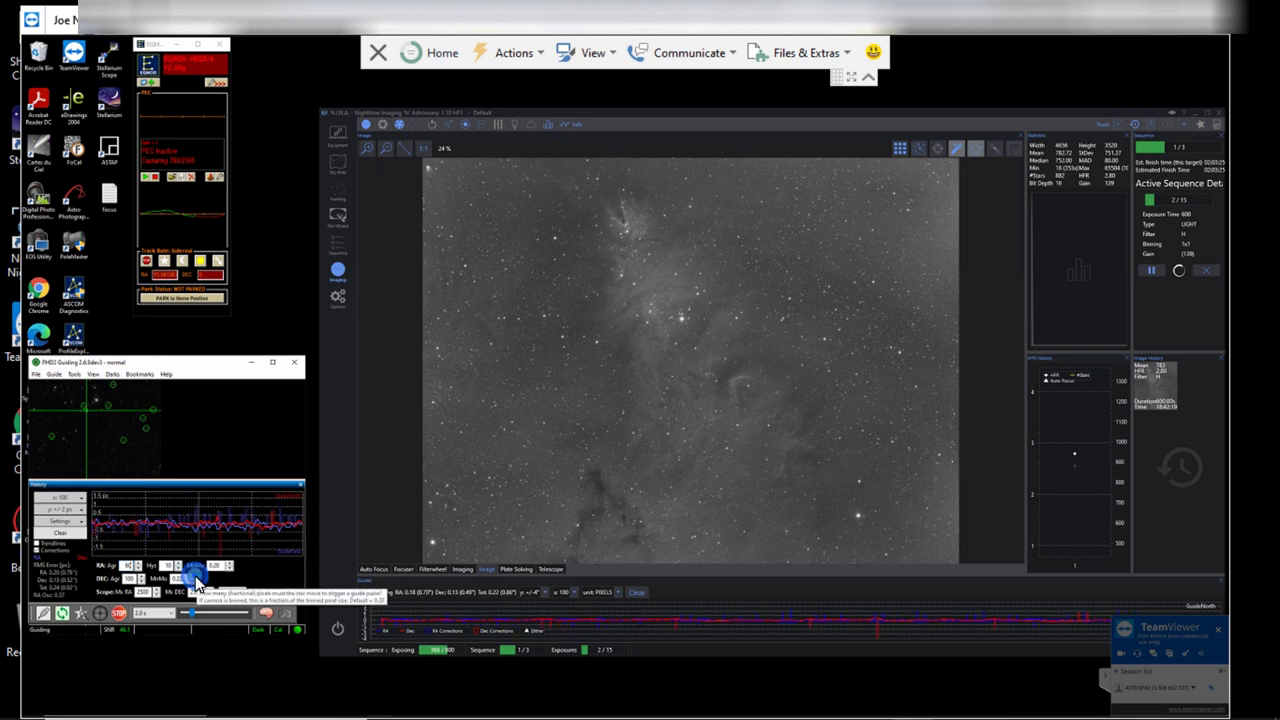
pyautogui.click(158, 580)
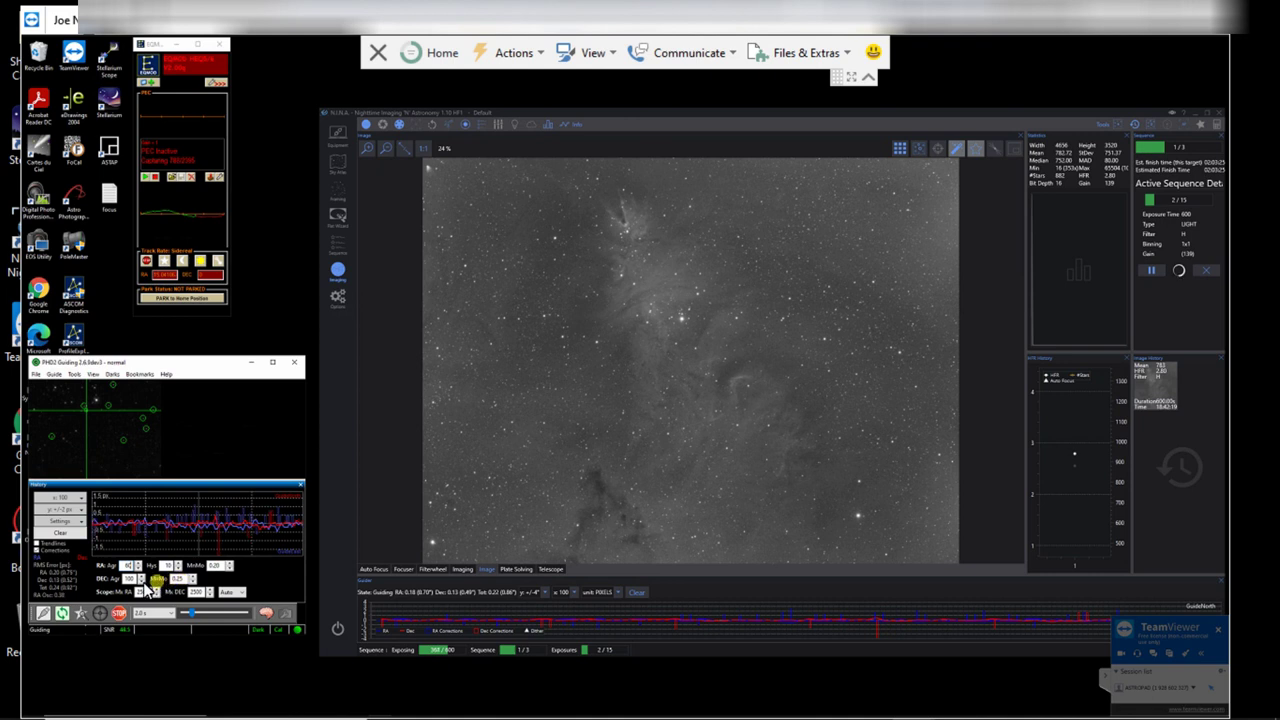
pyautogui.click(143, 579)
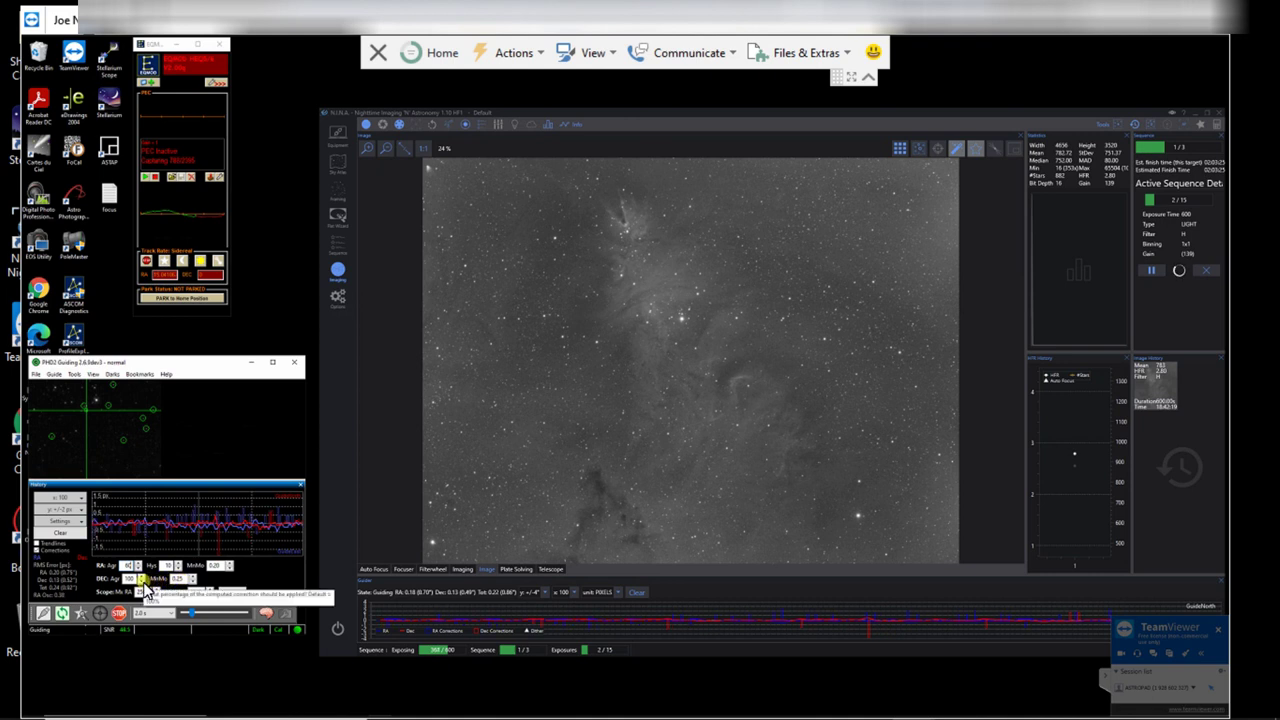
pyautogui.click(143, 580)
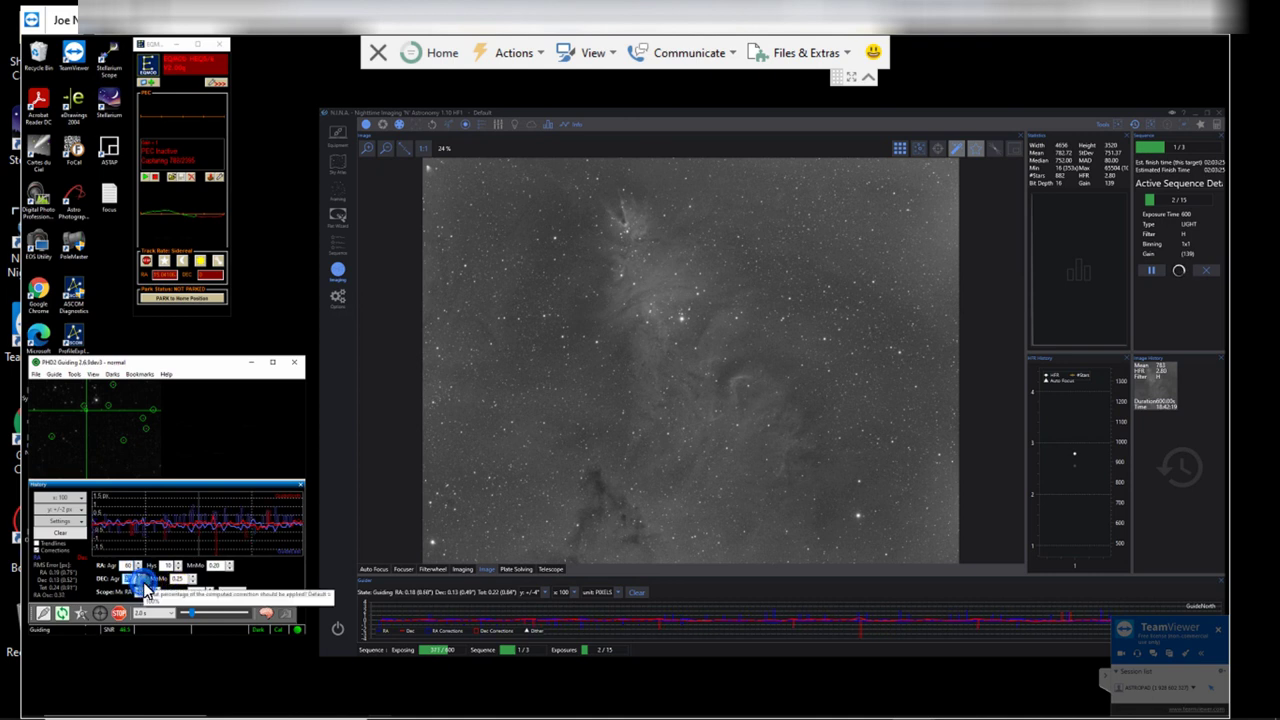
pyautogui.click(143, 580)
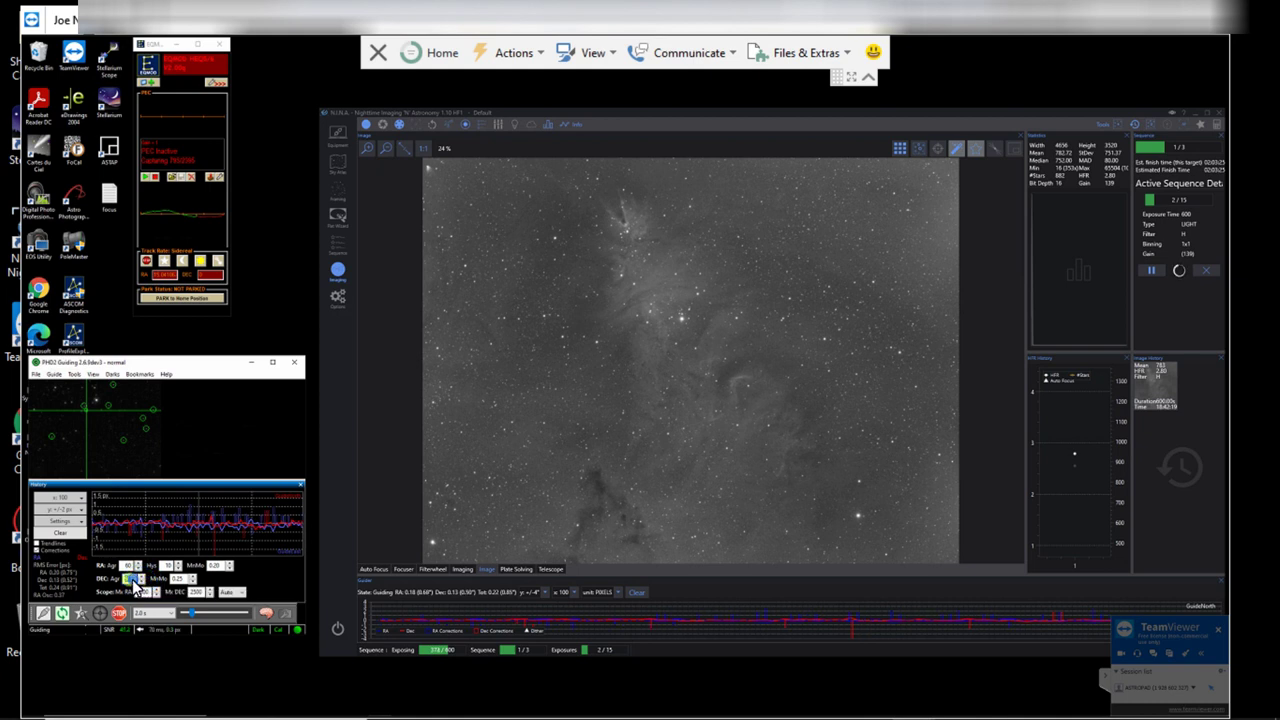
pyautogui.click(128, 579)
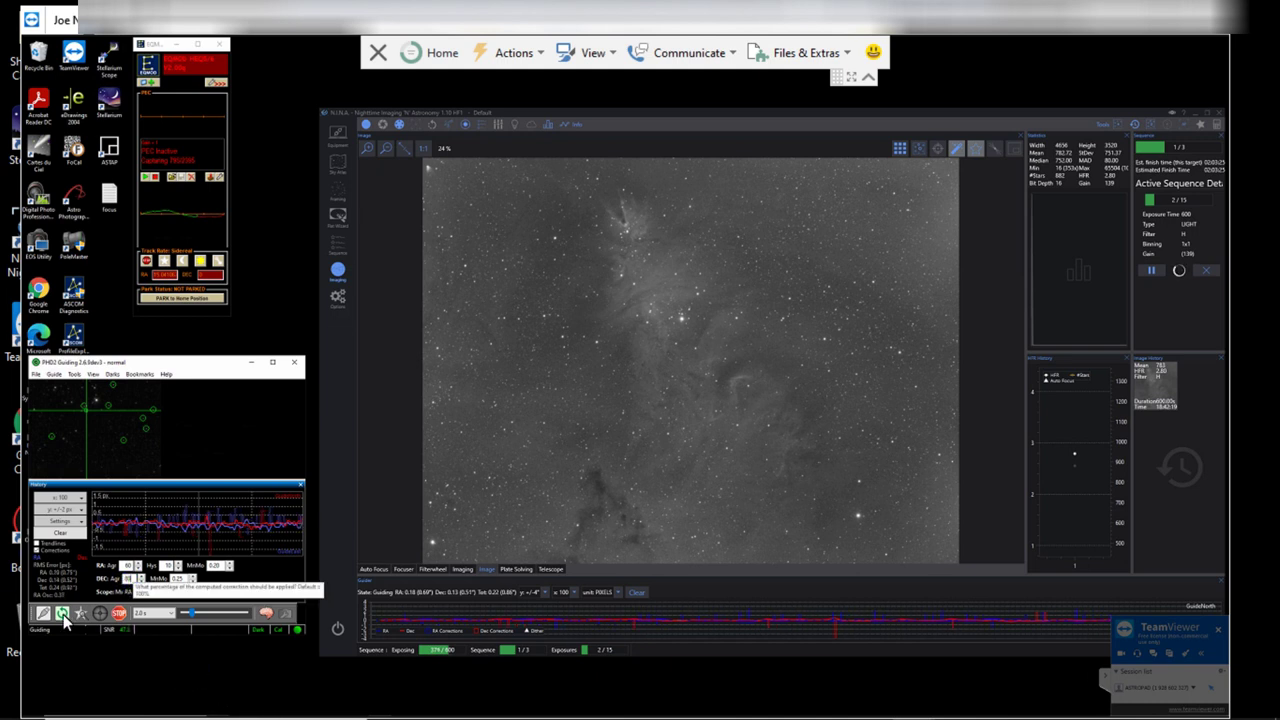
# - Use 2.5 s guide exposures, loop with an auto-selected star, and clear the History graph
pyautogui.click(167, 615)
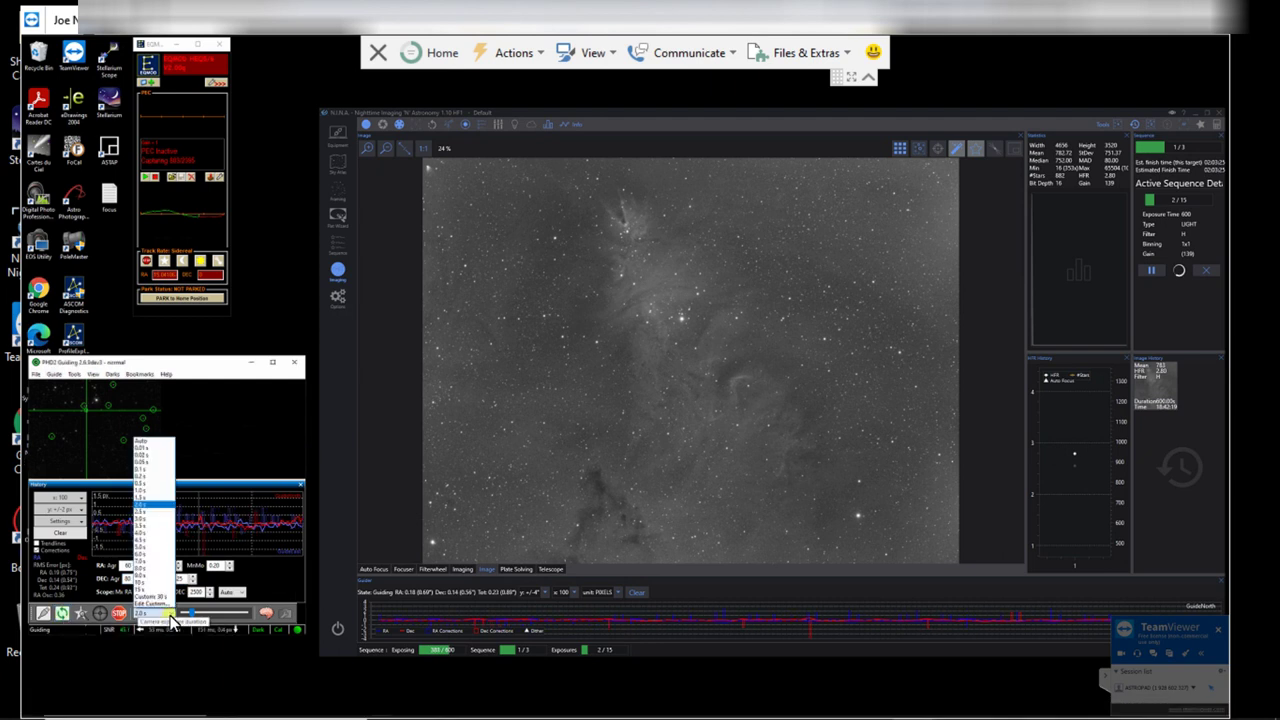
pyautogui.click(146, 512)
pyautogui.click(63, 615)
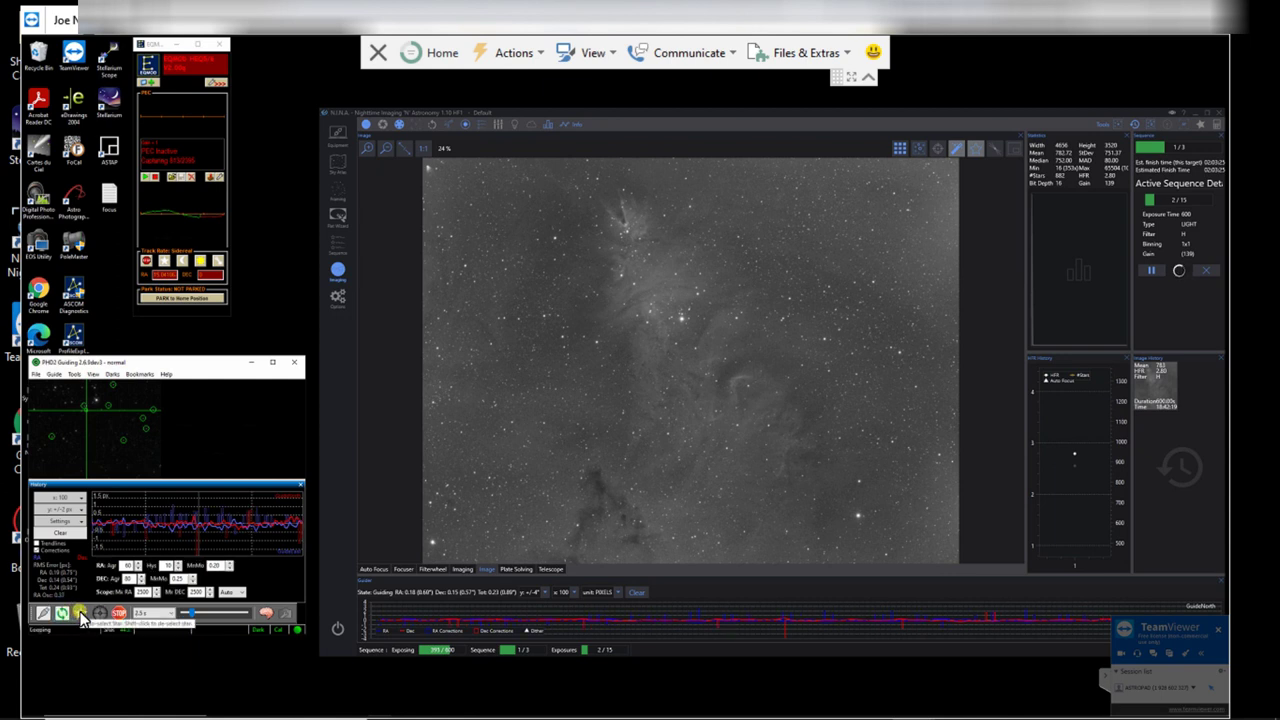
pyautogui.click(81, 614)
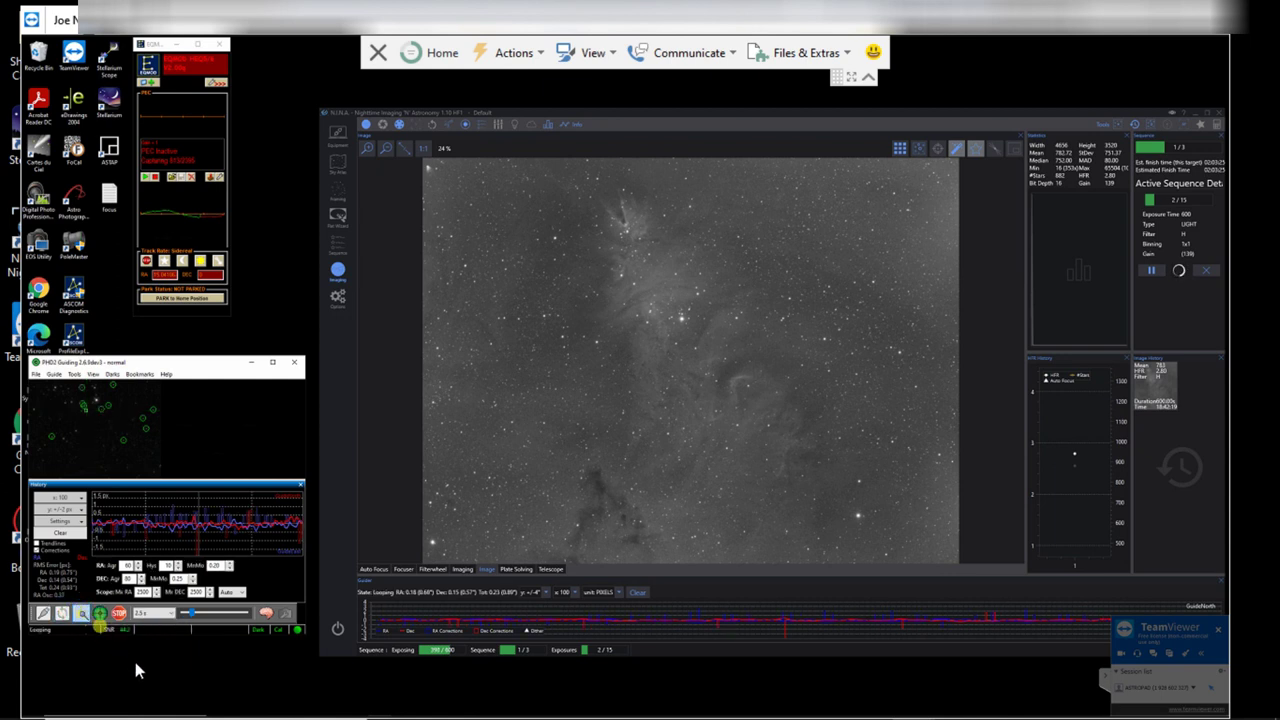
pyautogui.click(62, 536)
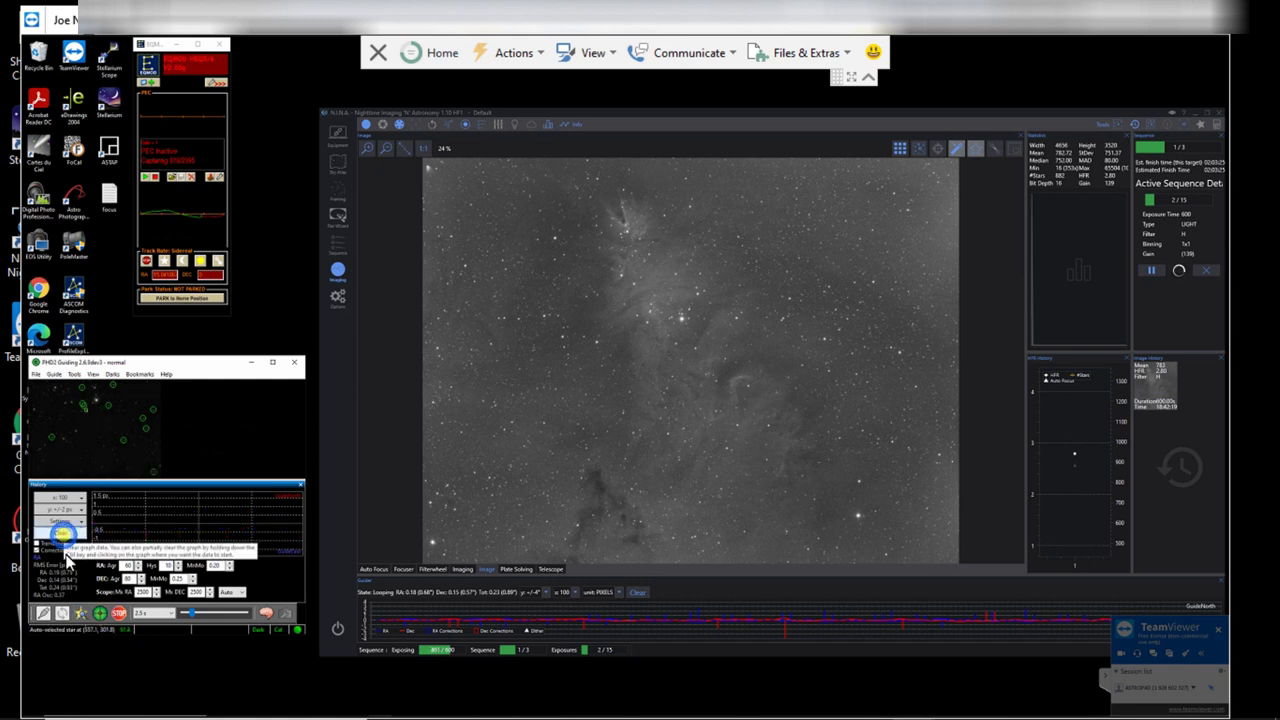